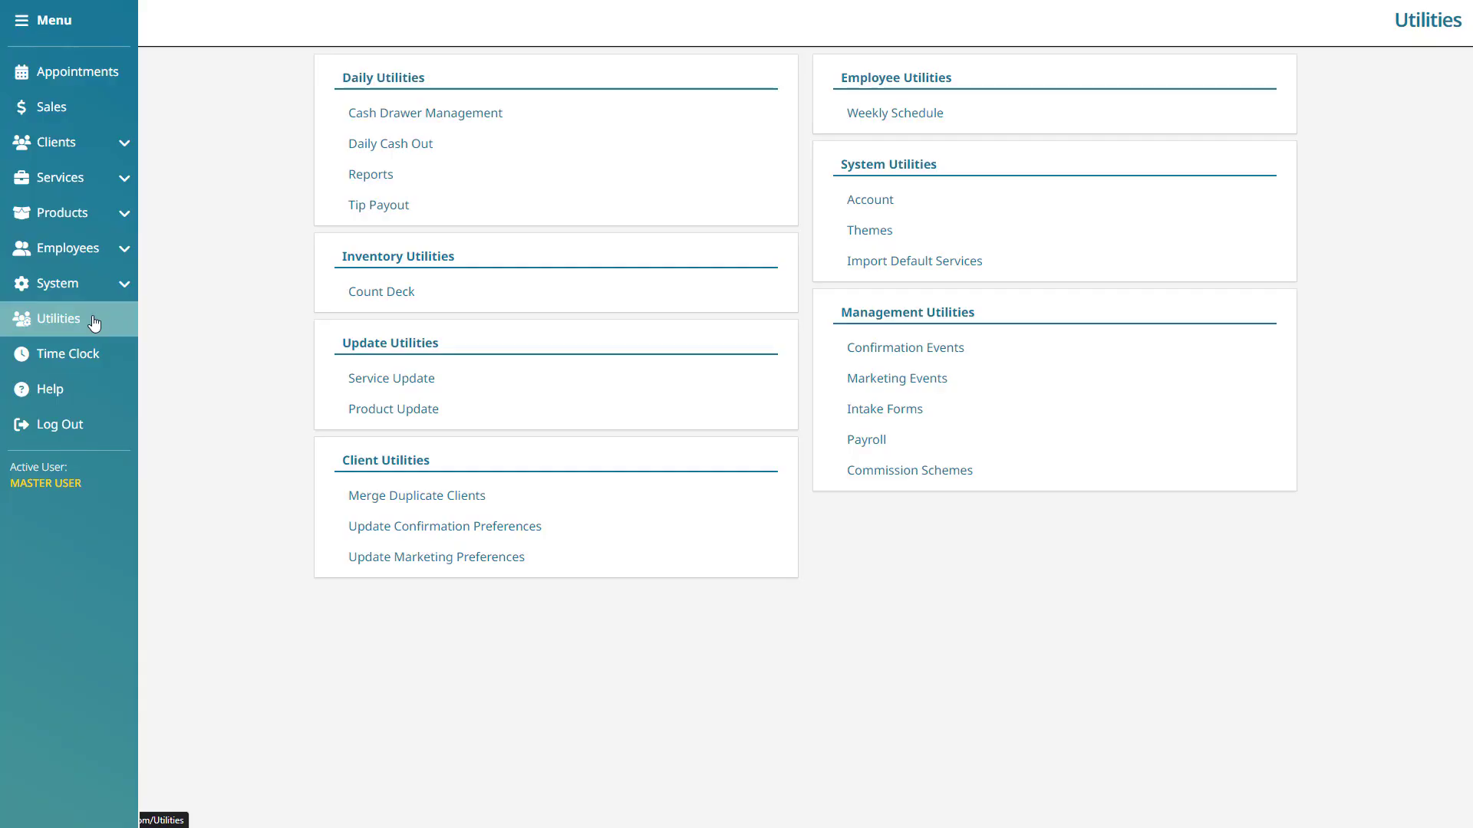
Create a new marketing event titled "90 Day Client Retention" that uses the WeMissYou email template.
left_click(943, 383)
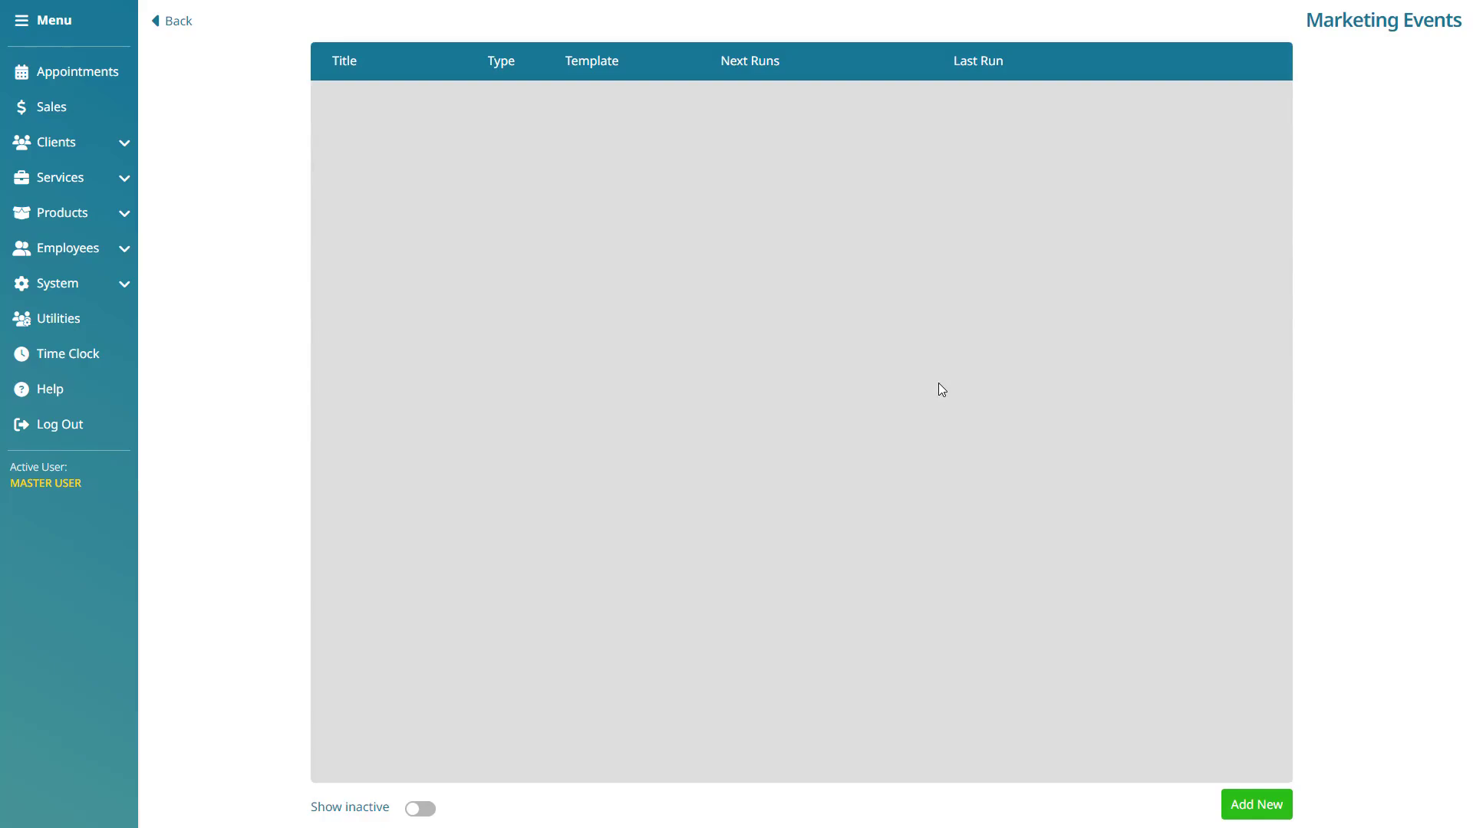
left_click(1280, 807)
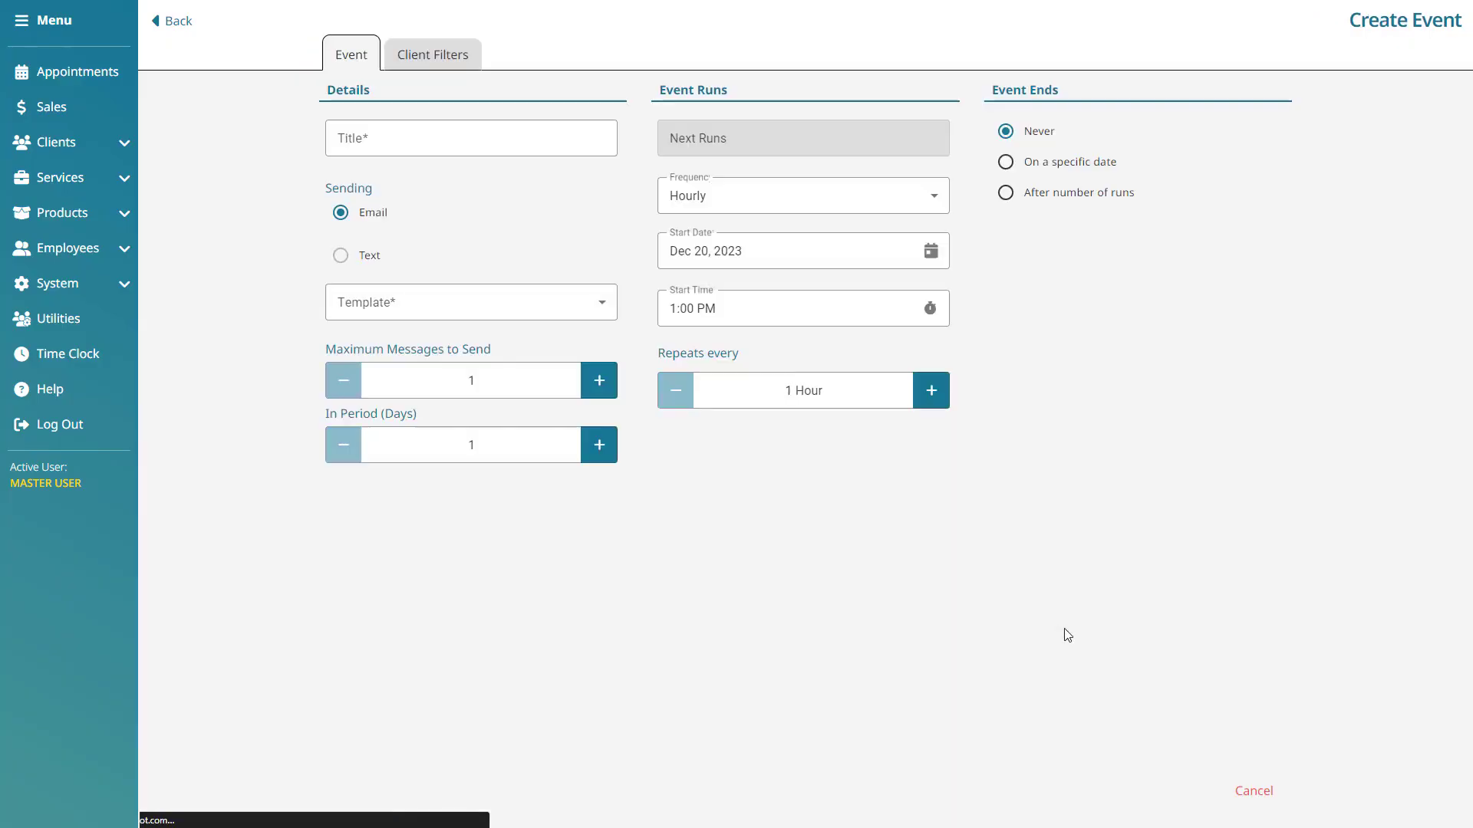
left_click(534, 140)
type("90 Day Client Retention")
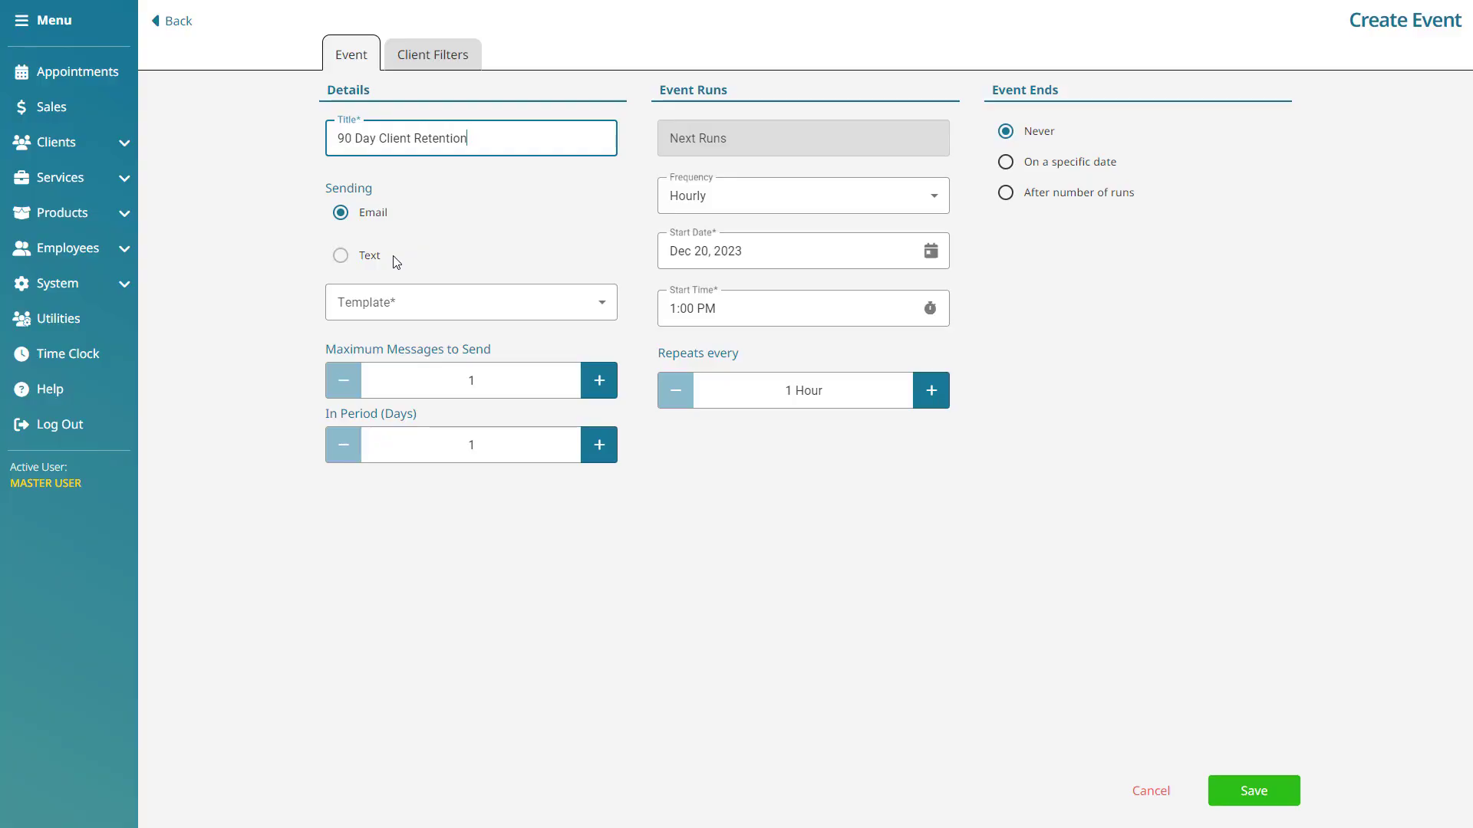
left_click(585, 307)
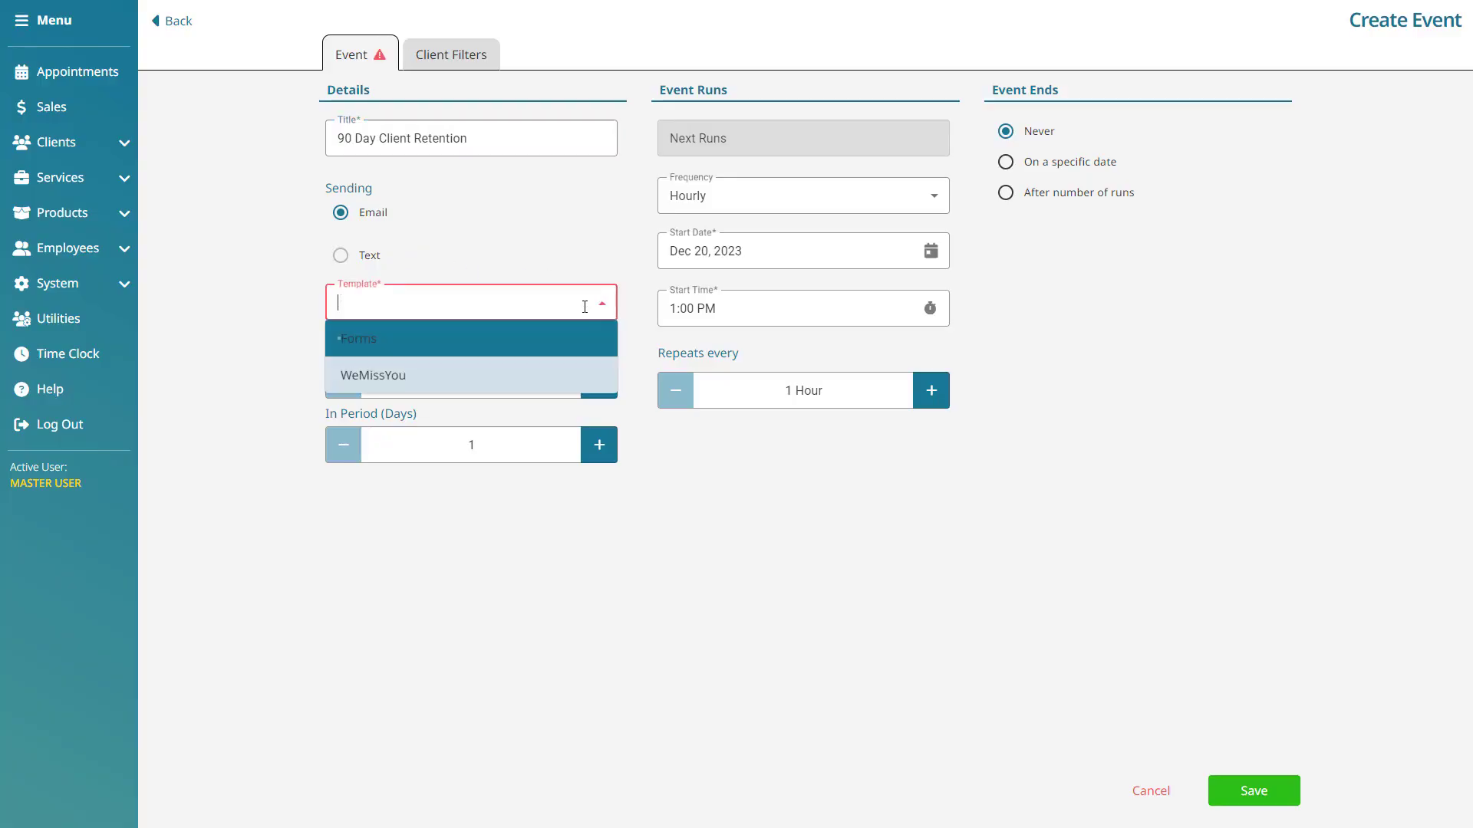
left_click(571, 380)
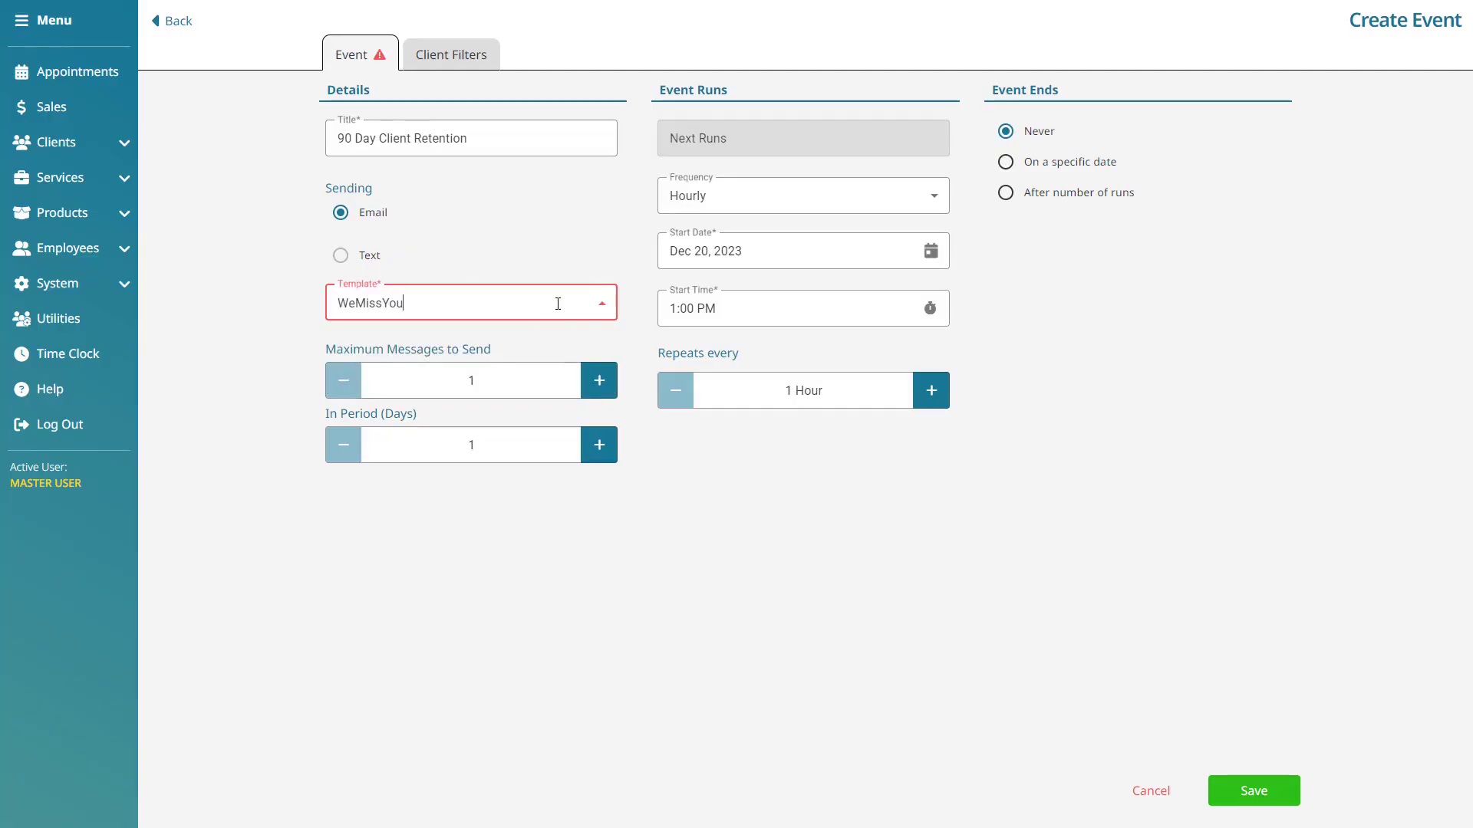
left_click(288, 338)
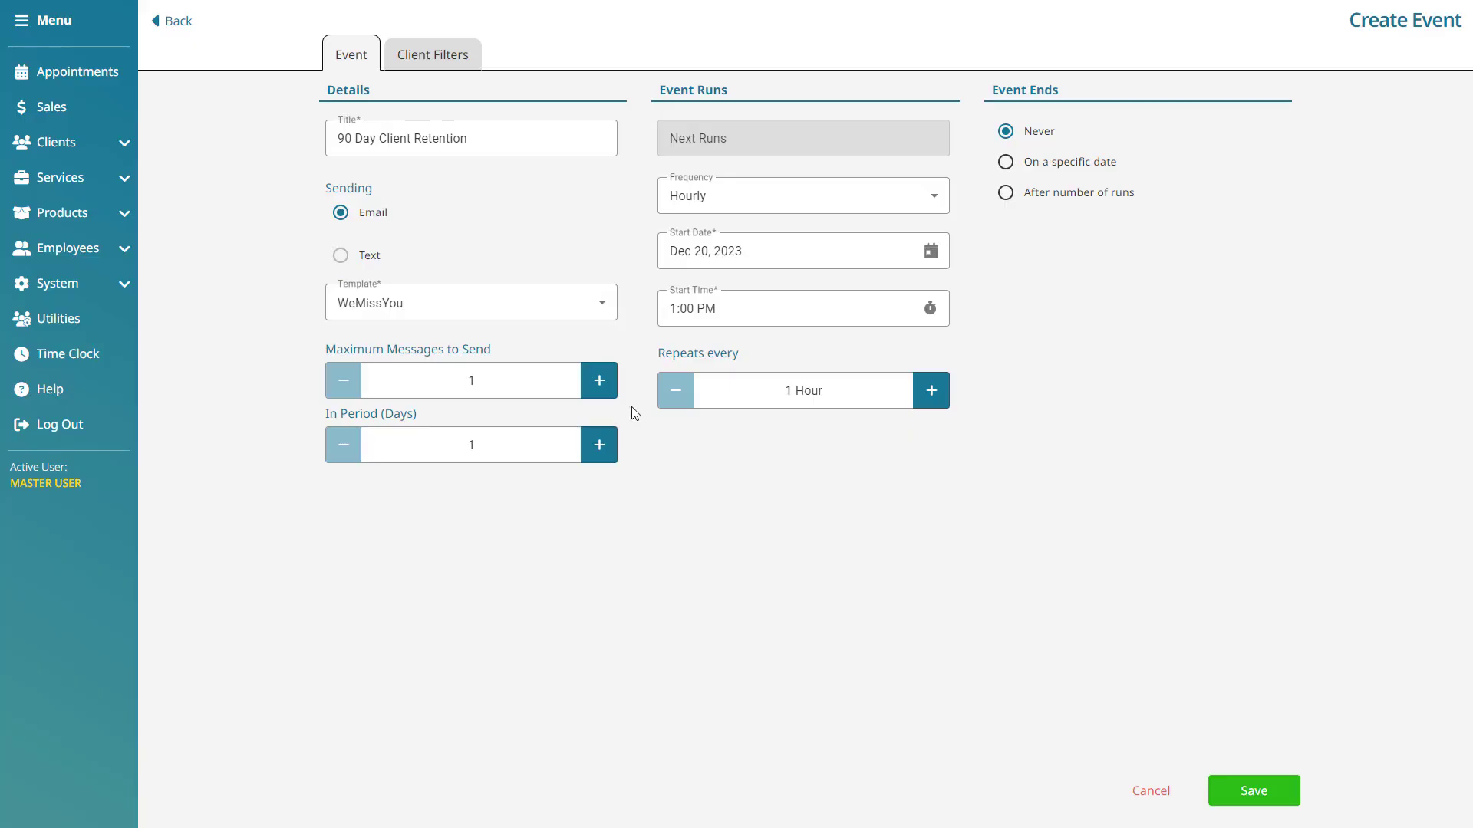
Try a maximum of 3 messages and a 365-day period, resetting each value to 1.
left_click(599, 381)
left_click(599, 380)
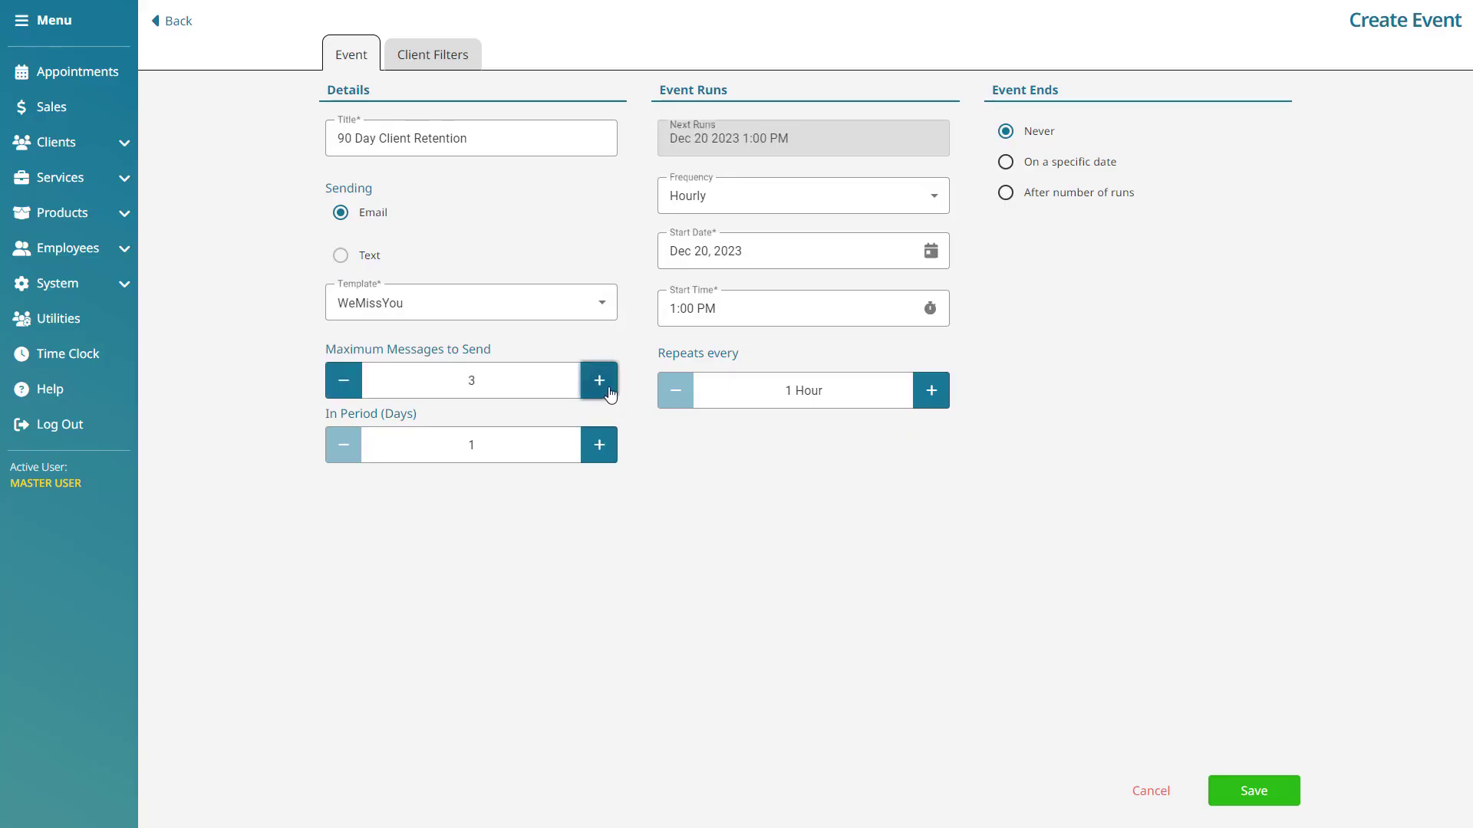
left_click(350, 390)
left_click(350, 389)
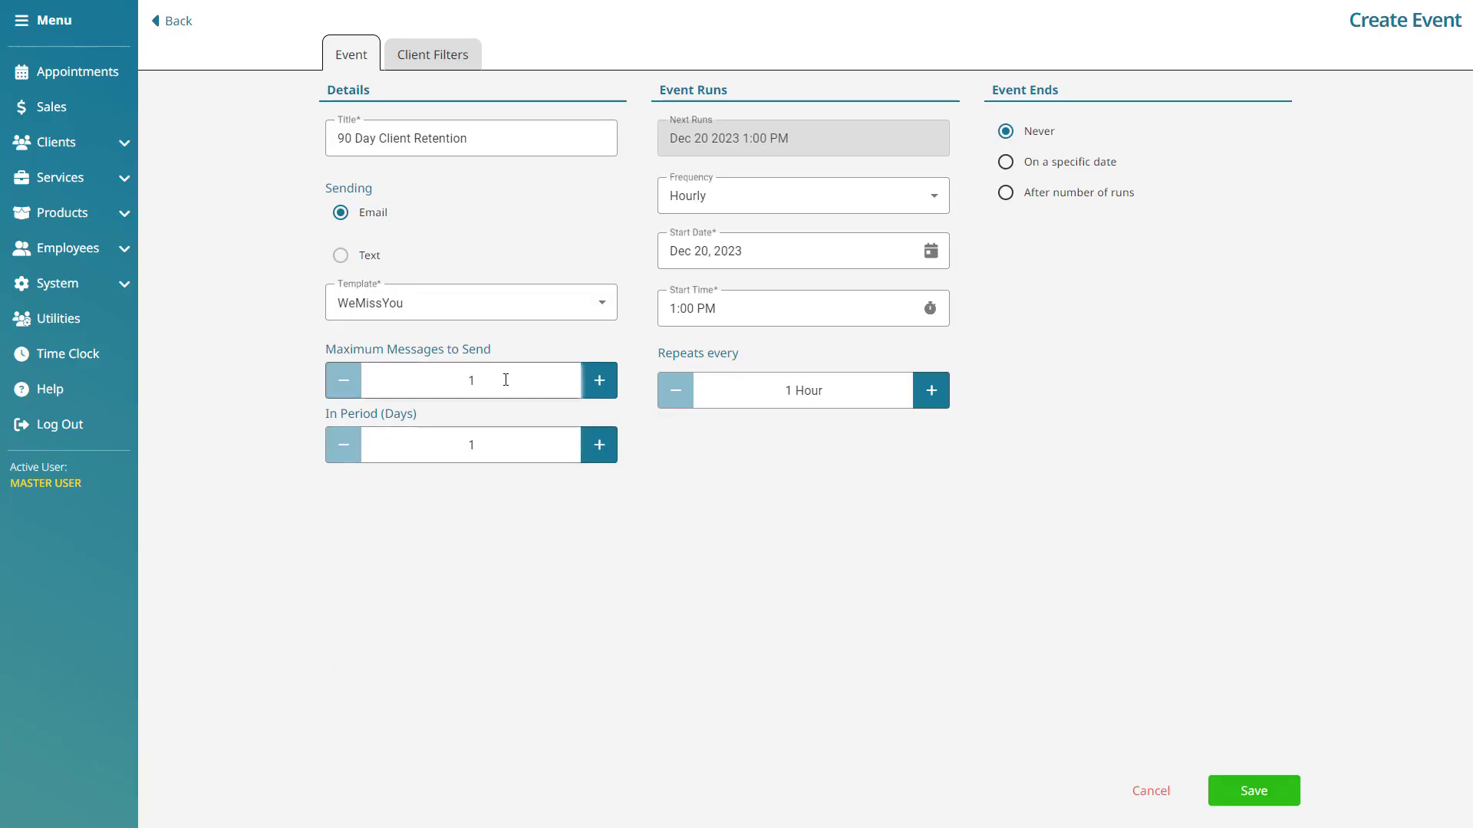
double_click(447, 450)
type("3")
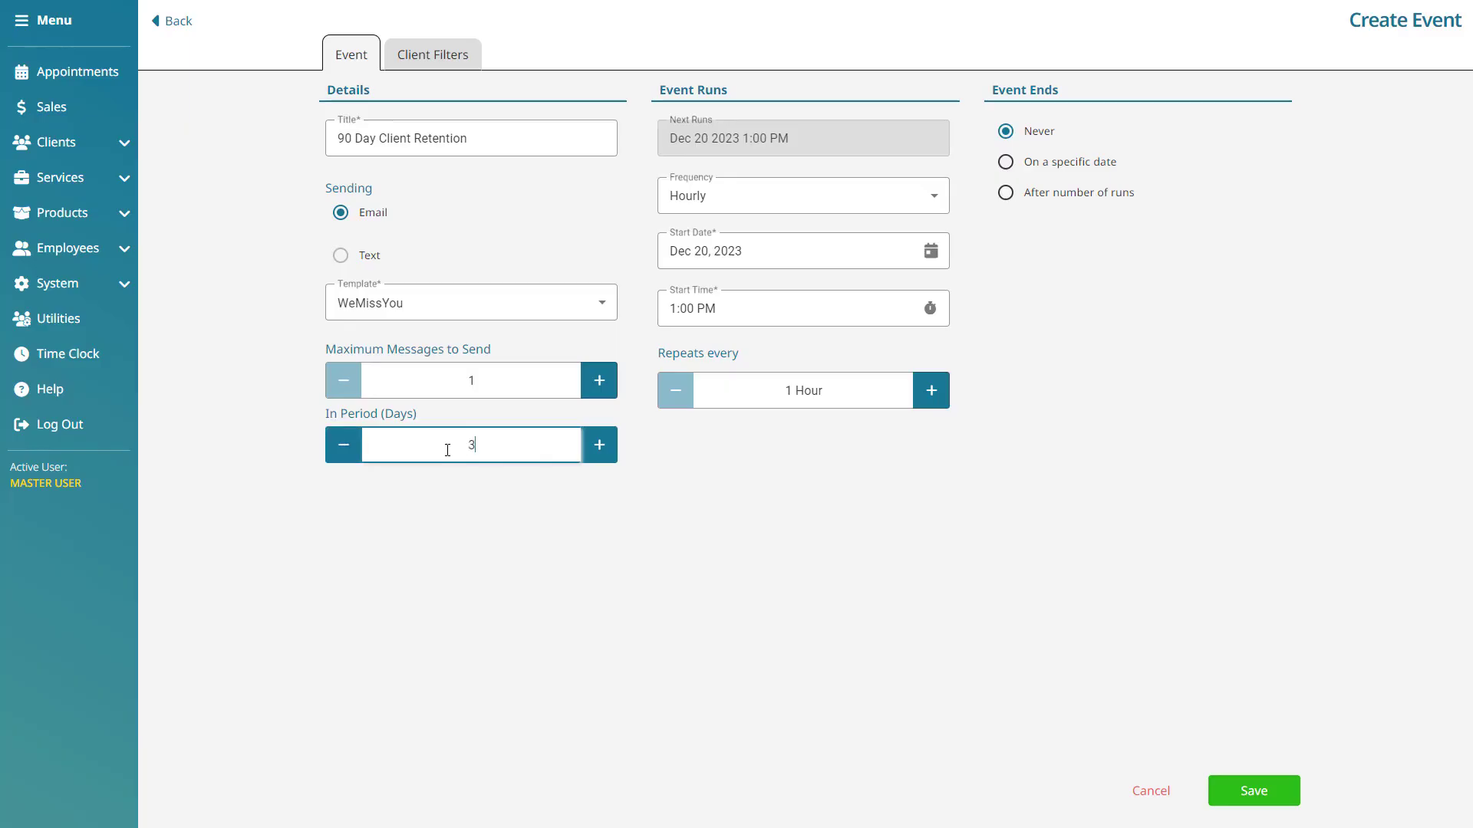
type("65")
double_click(445, 449)
type("1")
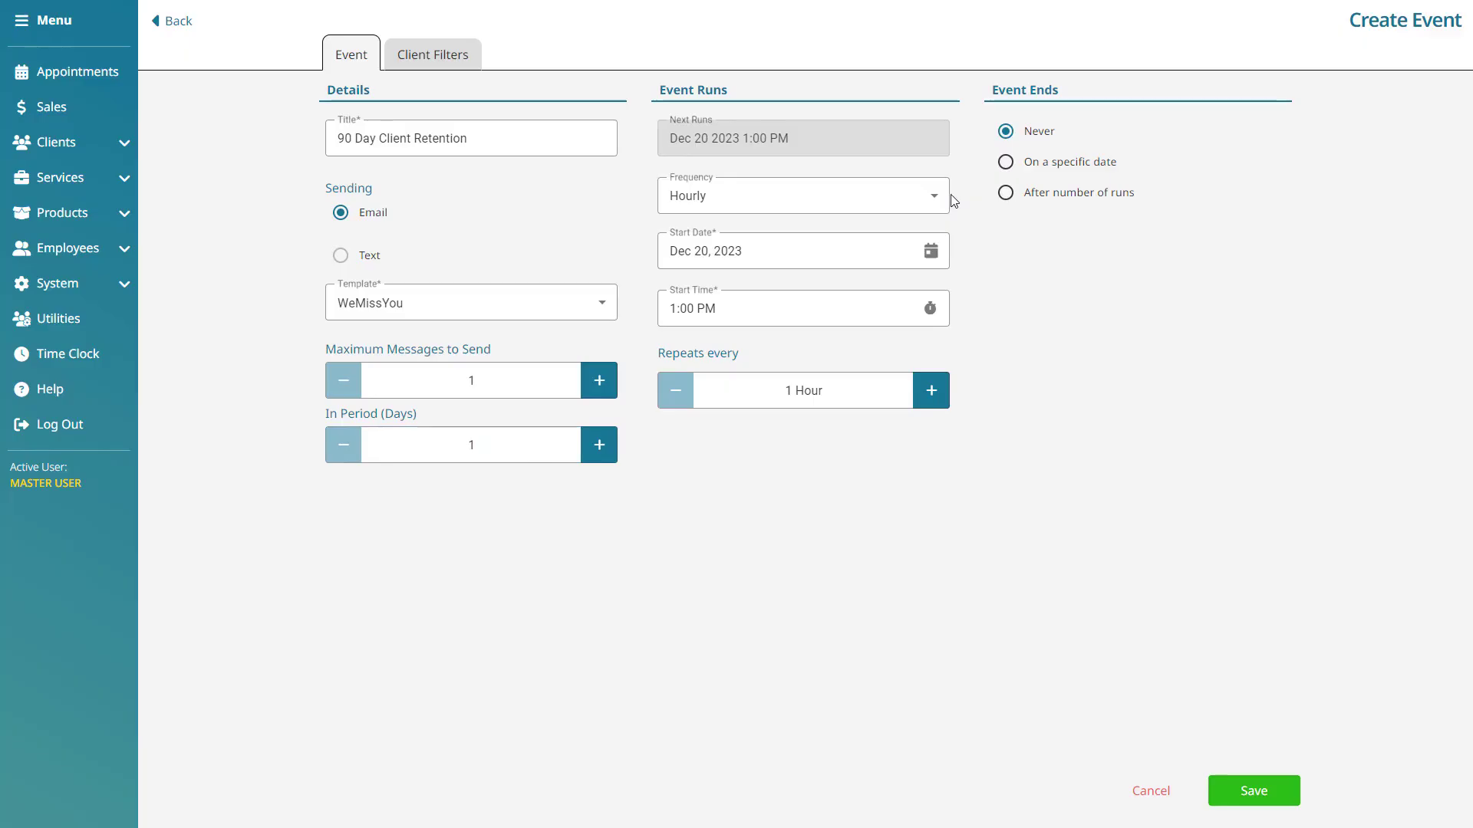
Set the event to run daily with a start time of 2:00 PM, keeping the Dec 20, 2023 start date.
left_click(930, 196)
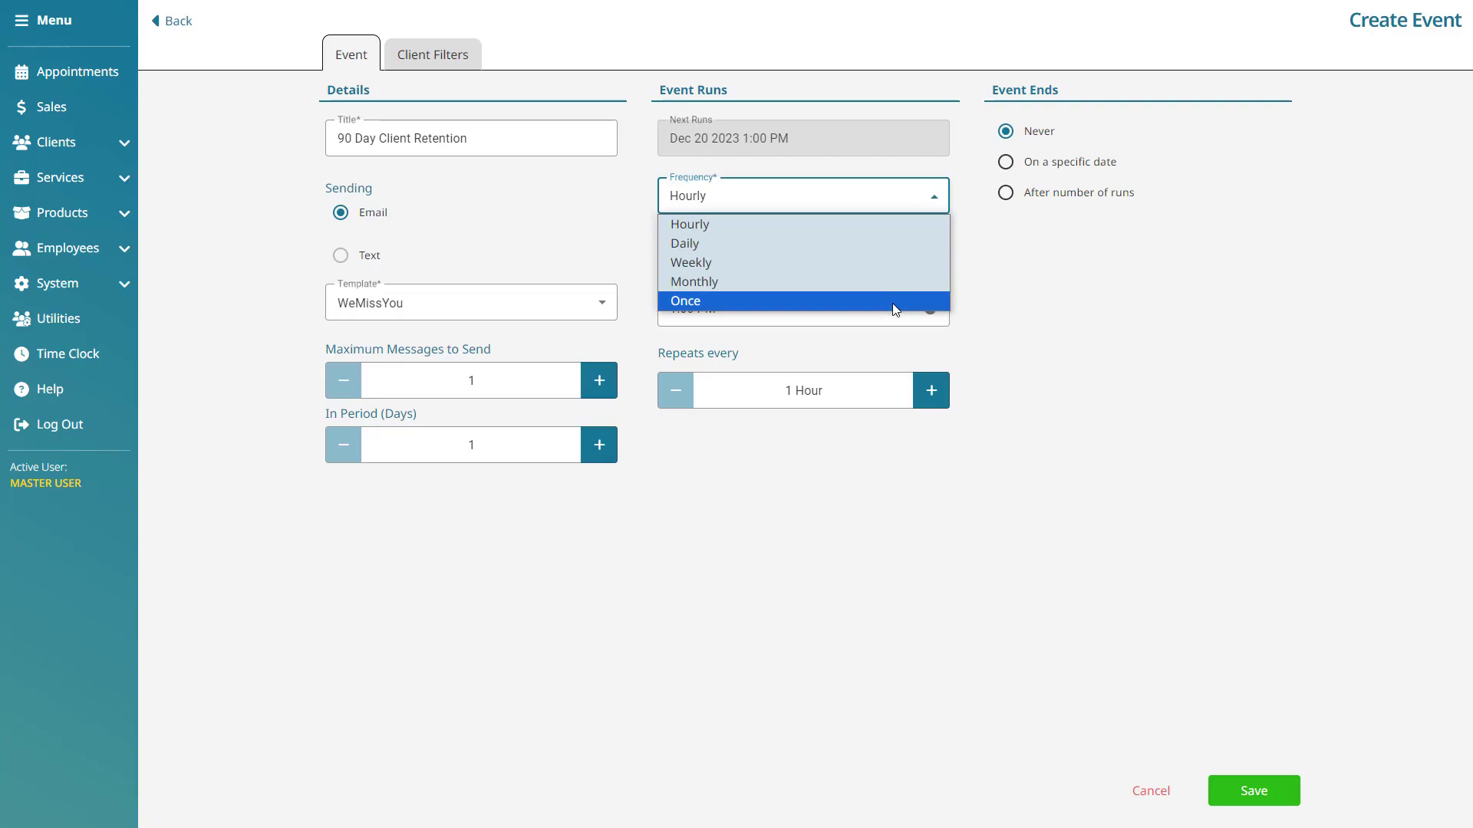
left_click(897, 244)
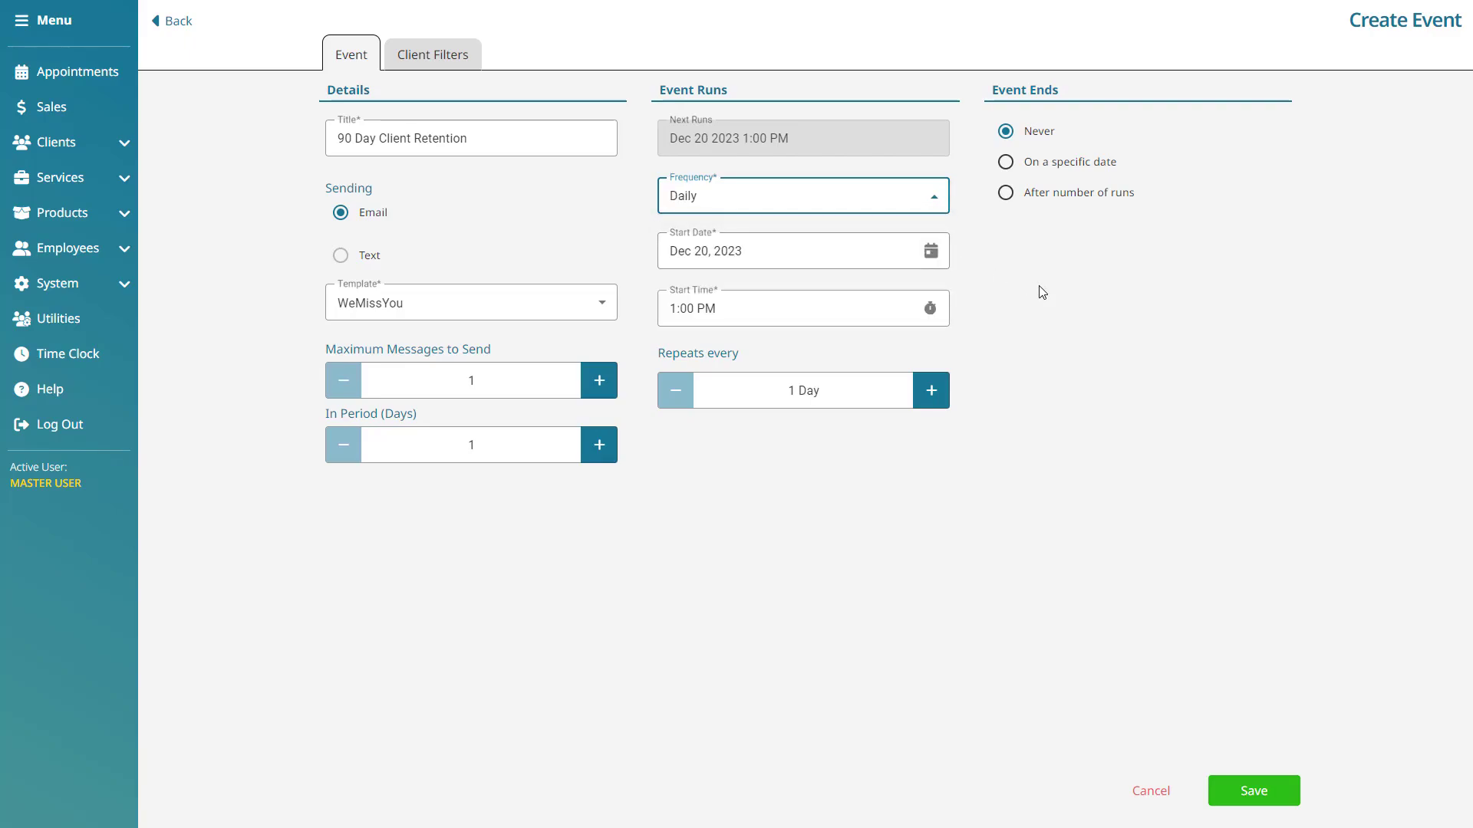
left_click(933, 251)
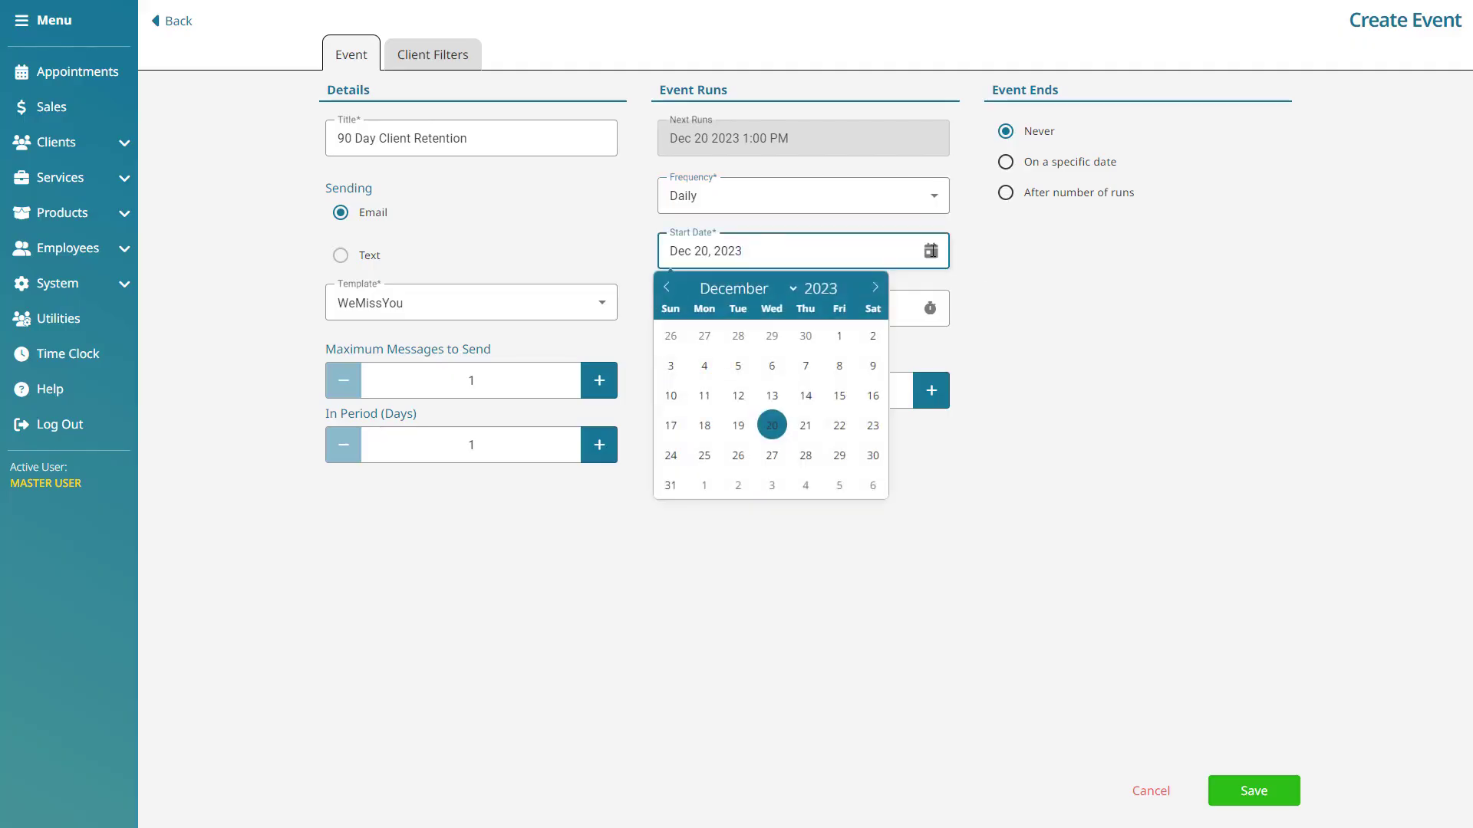
left_click(985, 274)
left_click(931, 309)
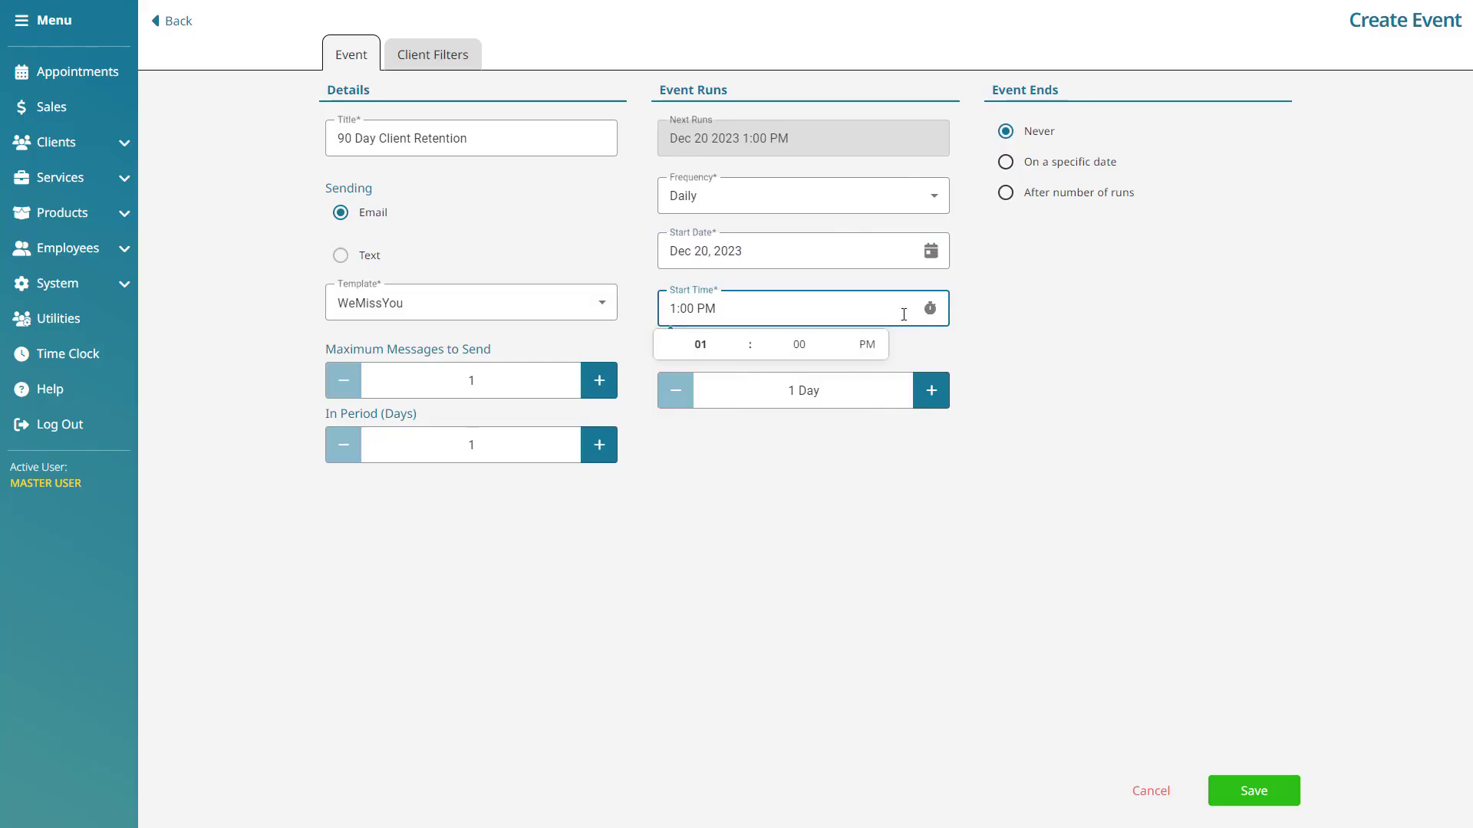
left_click(744, 339)
left_click(992, 431)
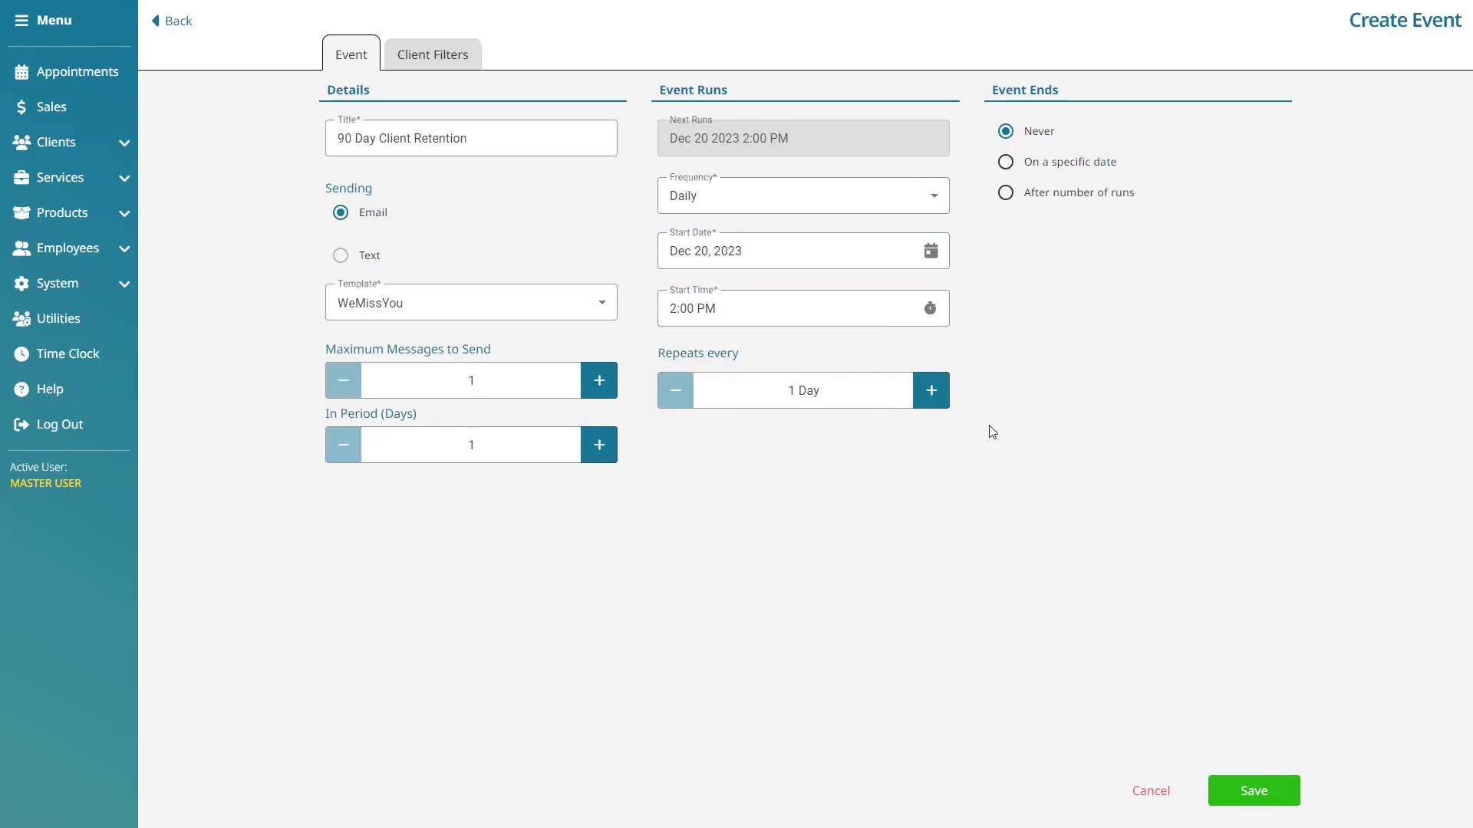
Try ending the event on a specific date and after a number of runs, restoring the end option to Never.
left_click(1000, 164)
left_click(1006, 247)
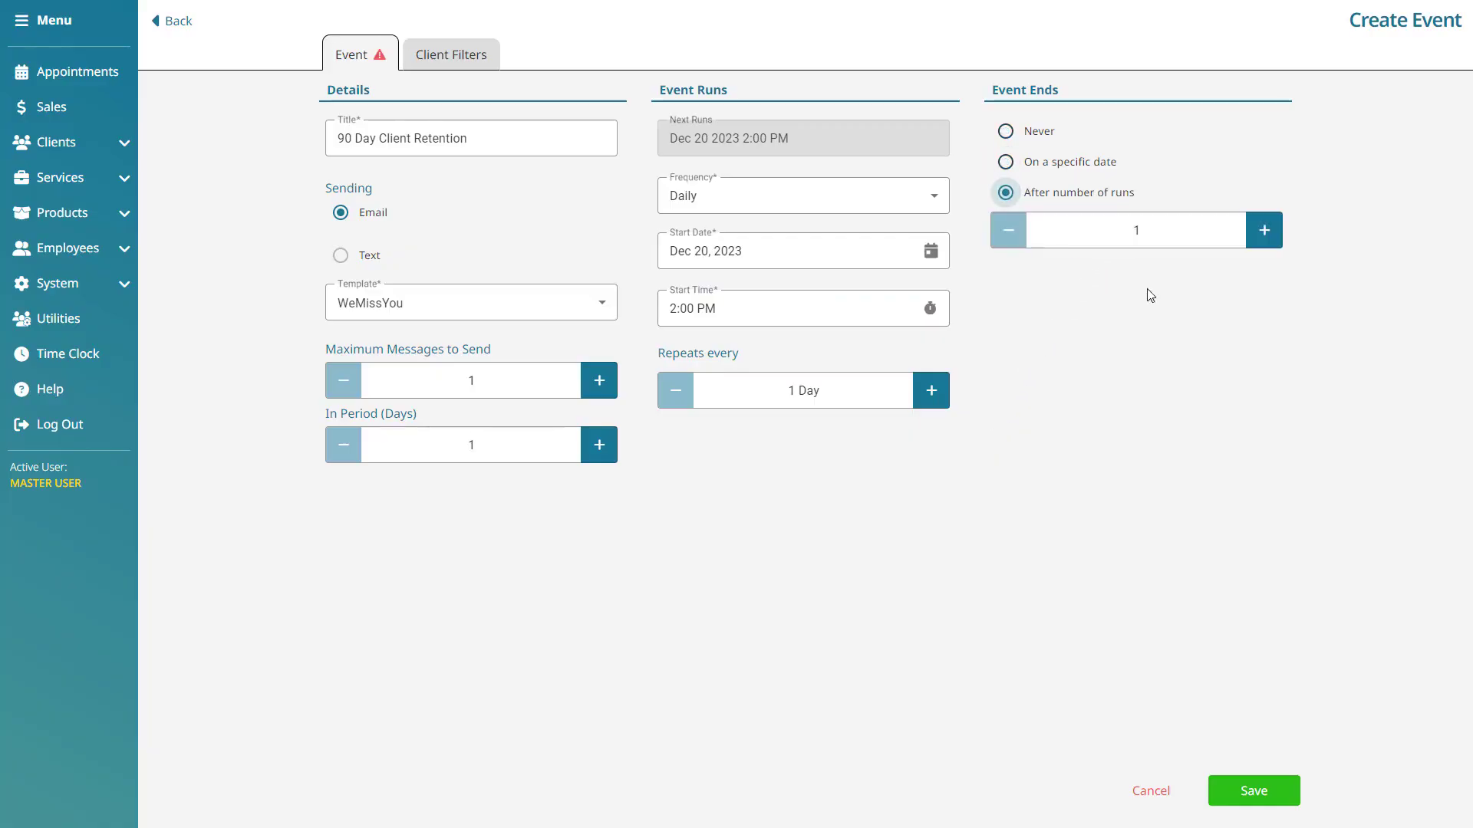
left_click(1014, 135)
Examine the event's First visit and Last visit client filters, briefly activating and deactivating First visit.
left_click(476, 55)
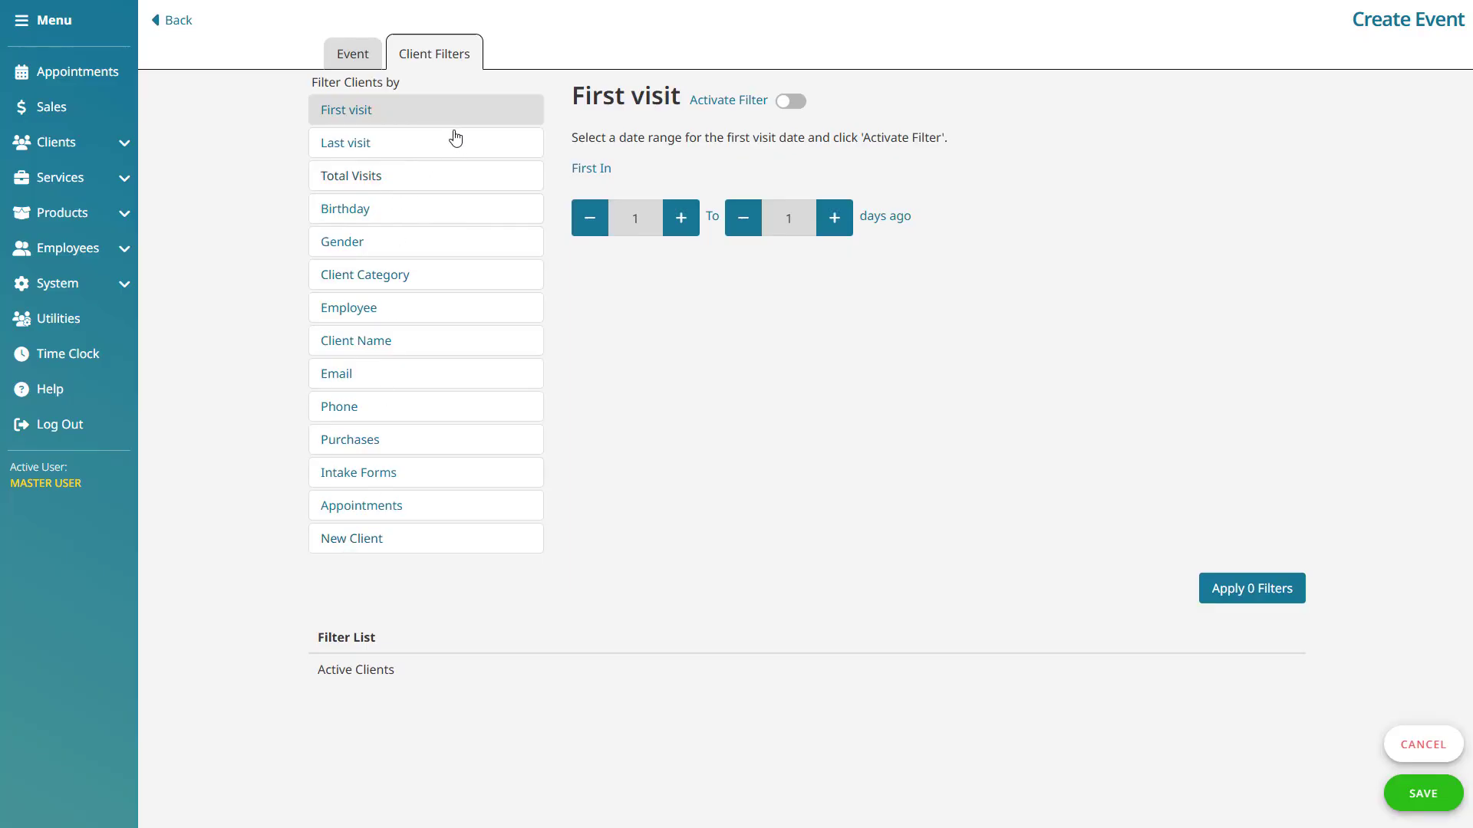
left_click(798, 113)
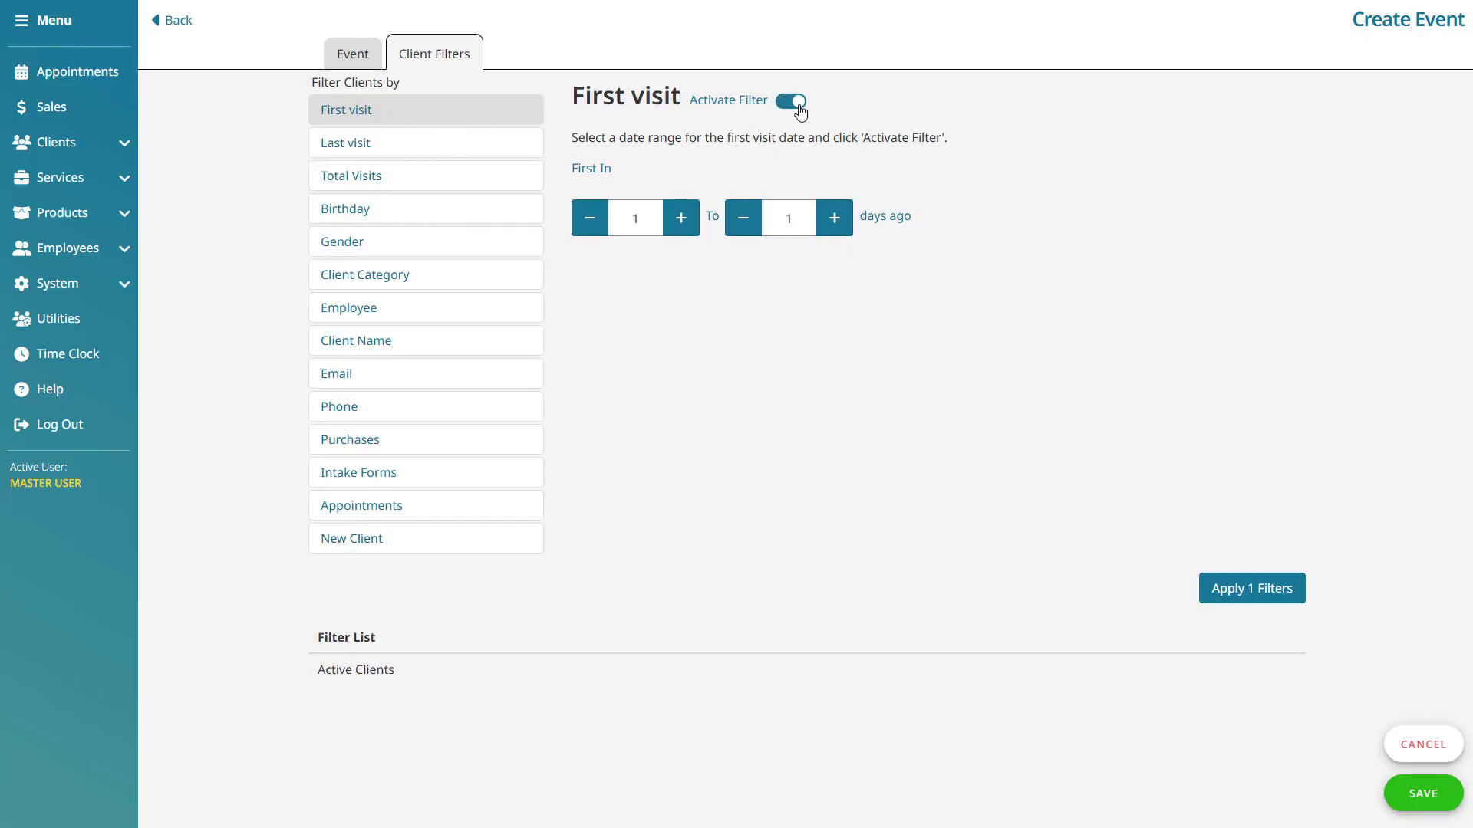
left_click(798, 108)
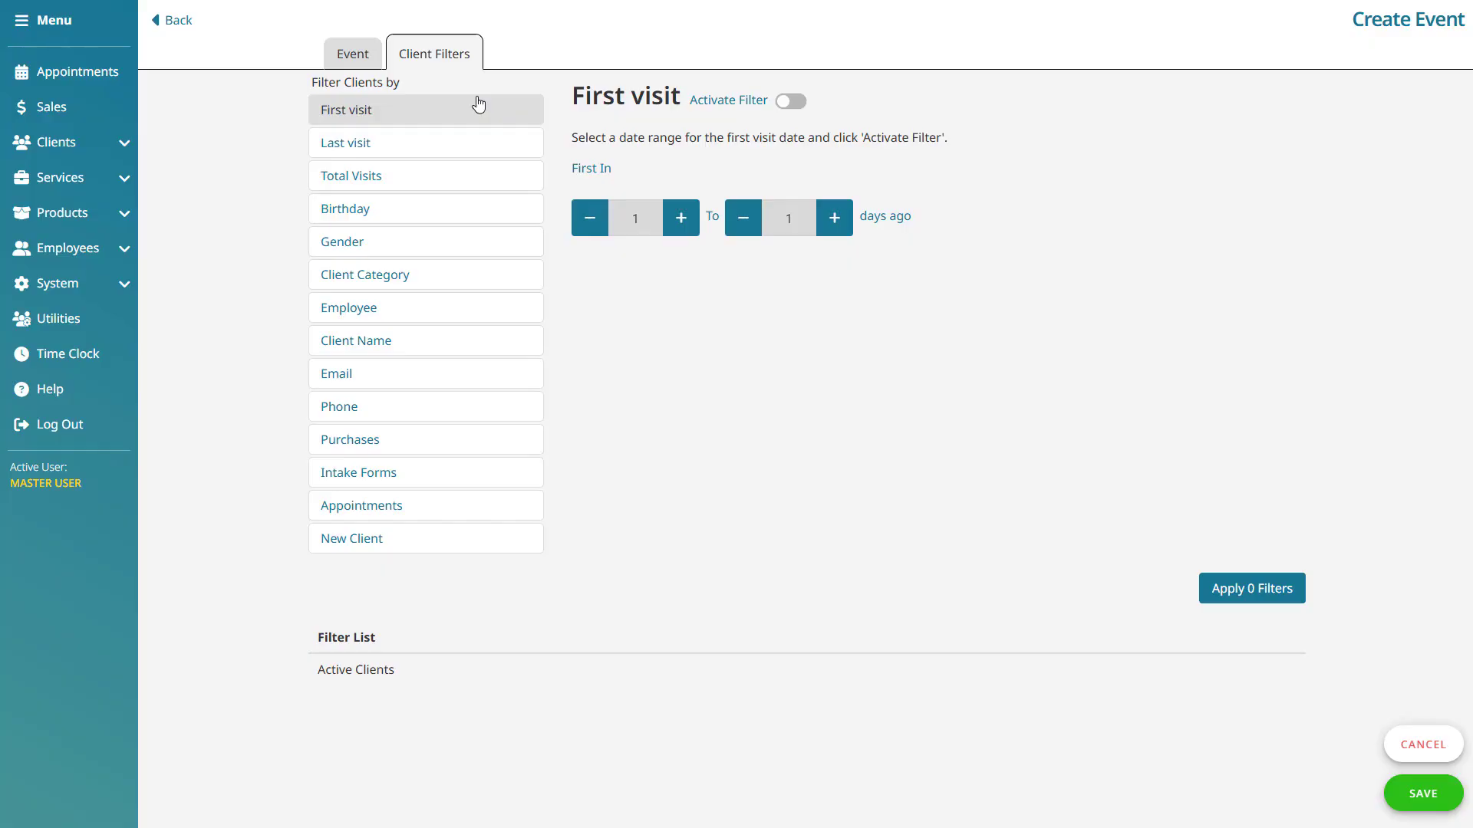
left_click(516, 146)
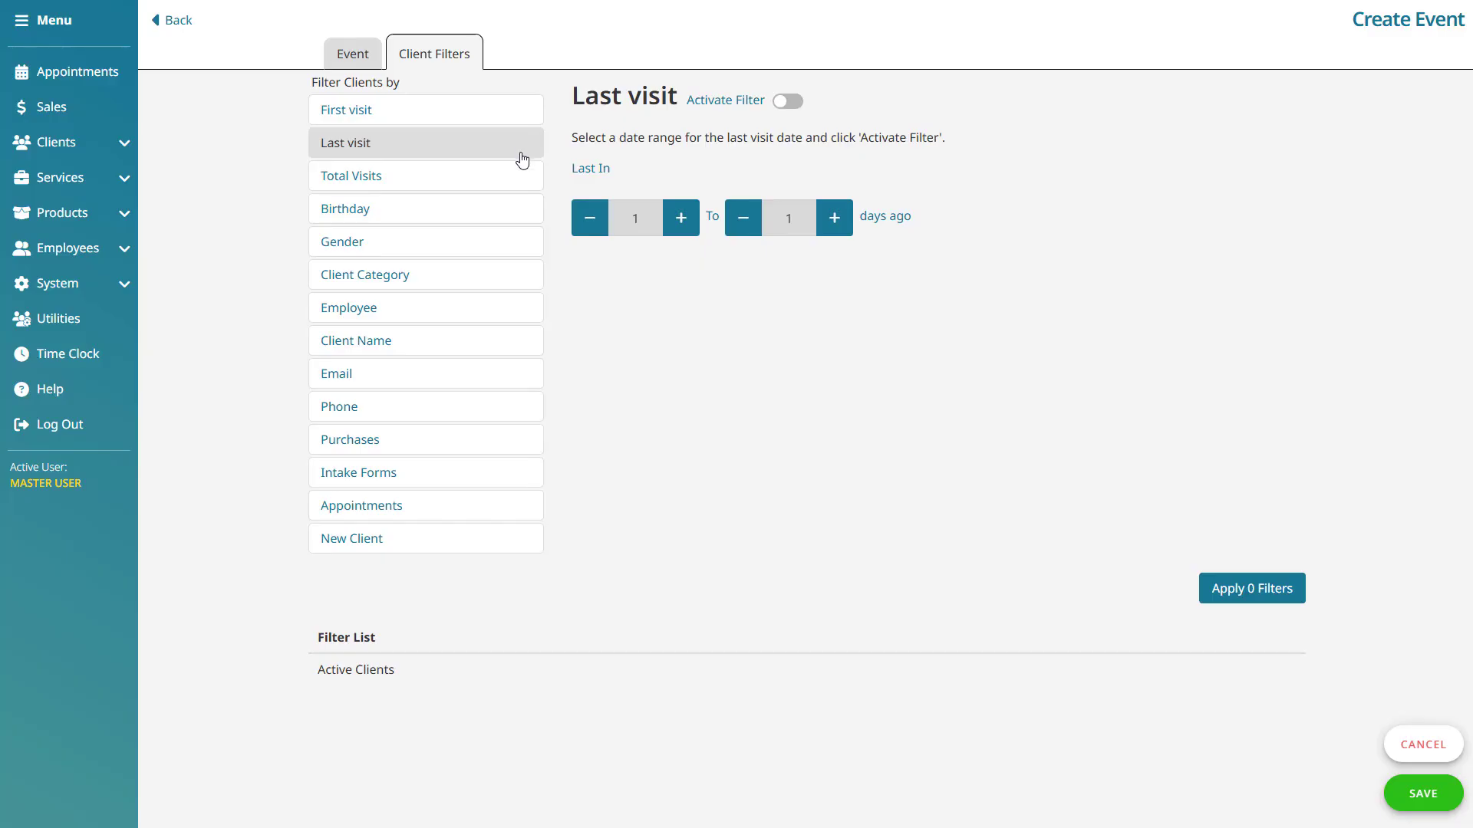
Try the Total Visits filter with Unique Days Visited, 1 to 5 visits, paying clients only and 1 to 5 days ago, and deactivate it.
left_click(518, 178)
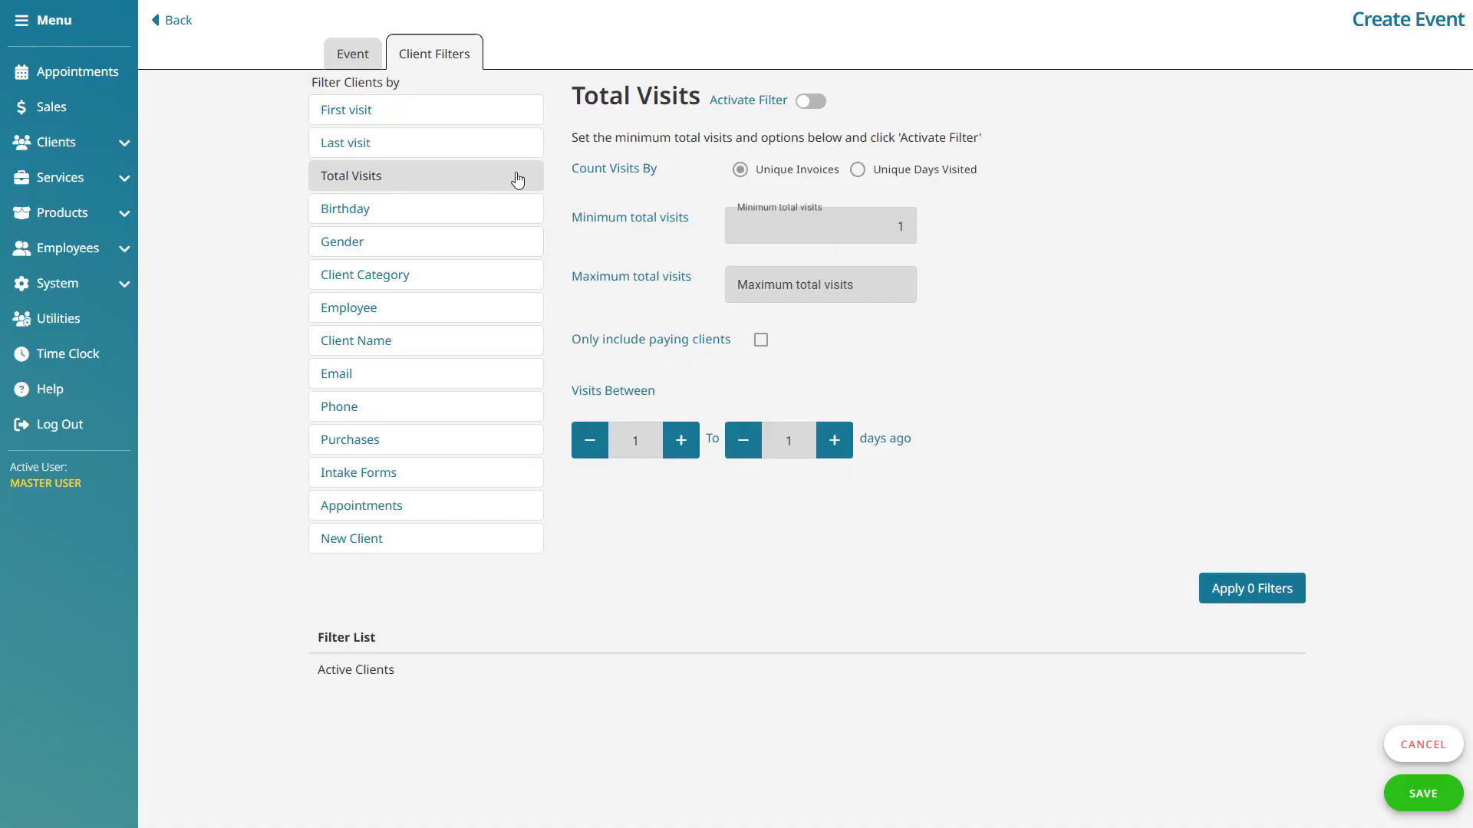
left_click(803, 103)
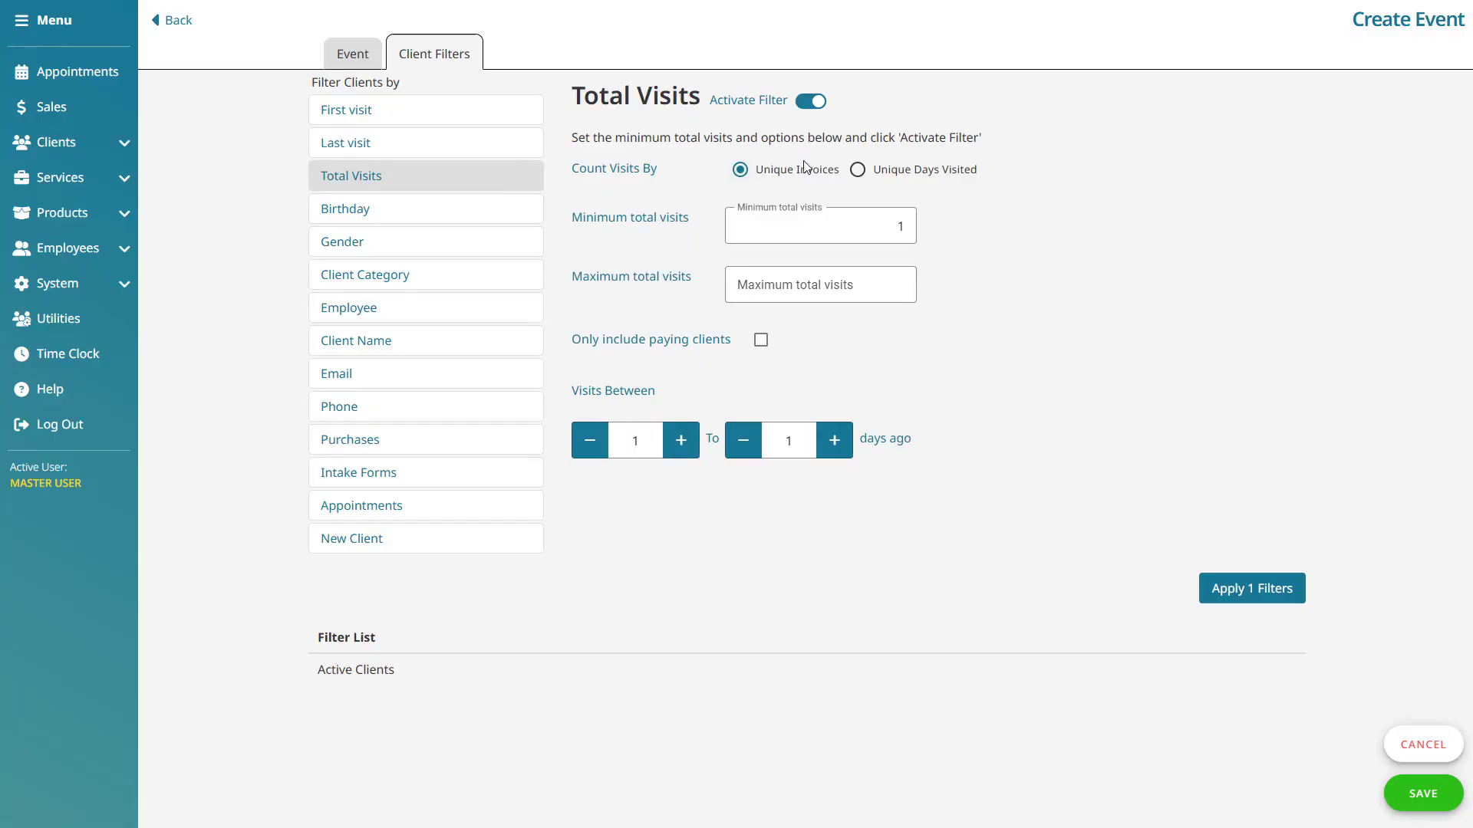
left_click(860, 171)
left_click(758, 215)
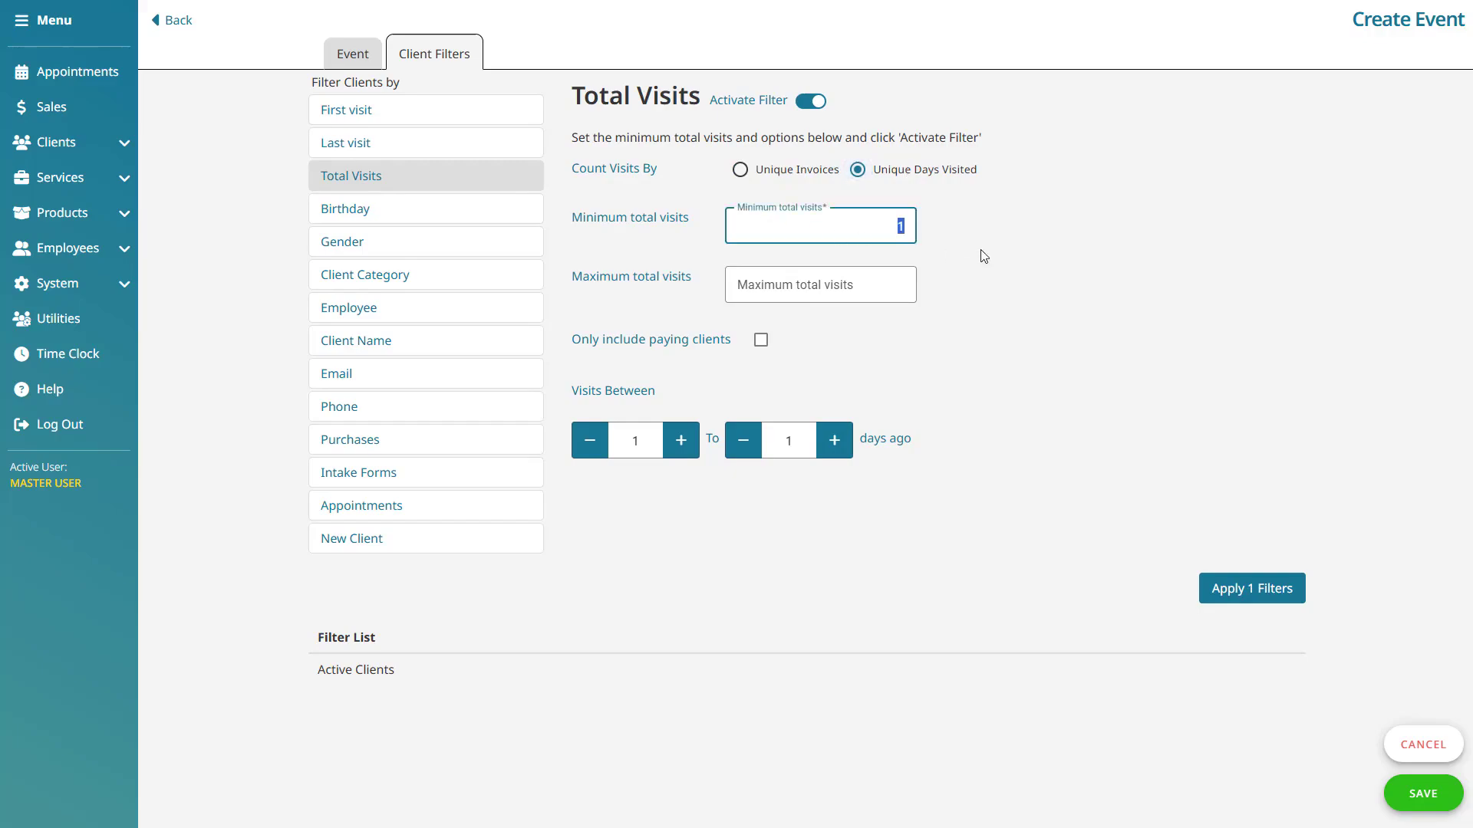
left_click(878, 288)
type("5")
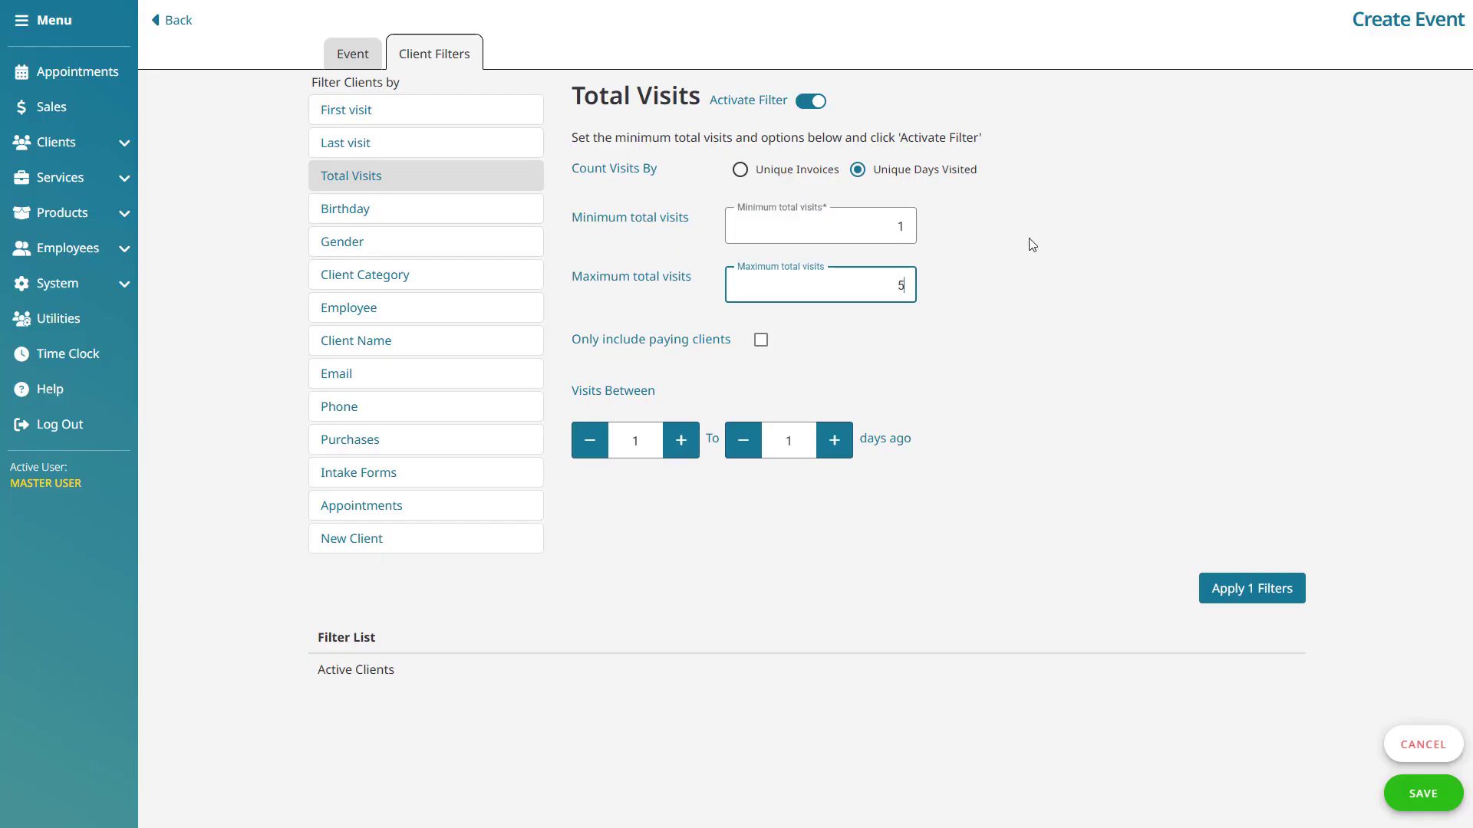
left_click(1035, 243)
left_click(760, 341)
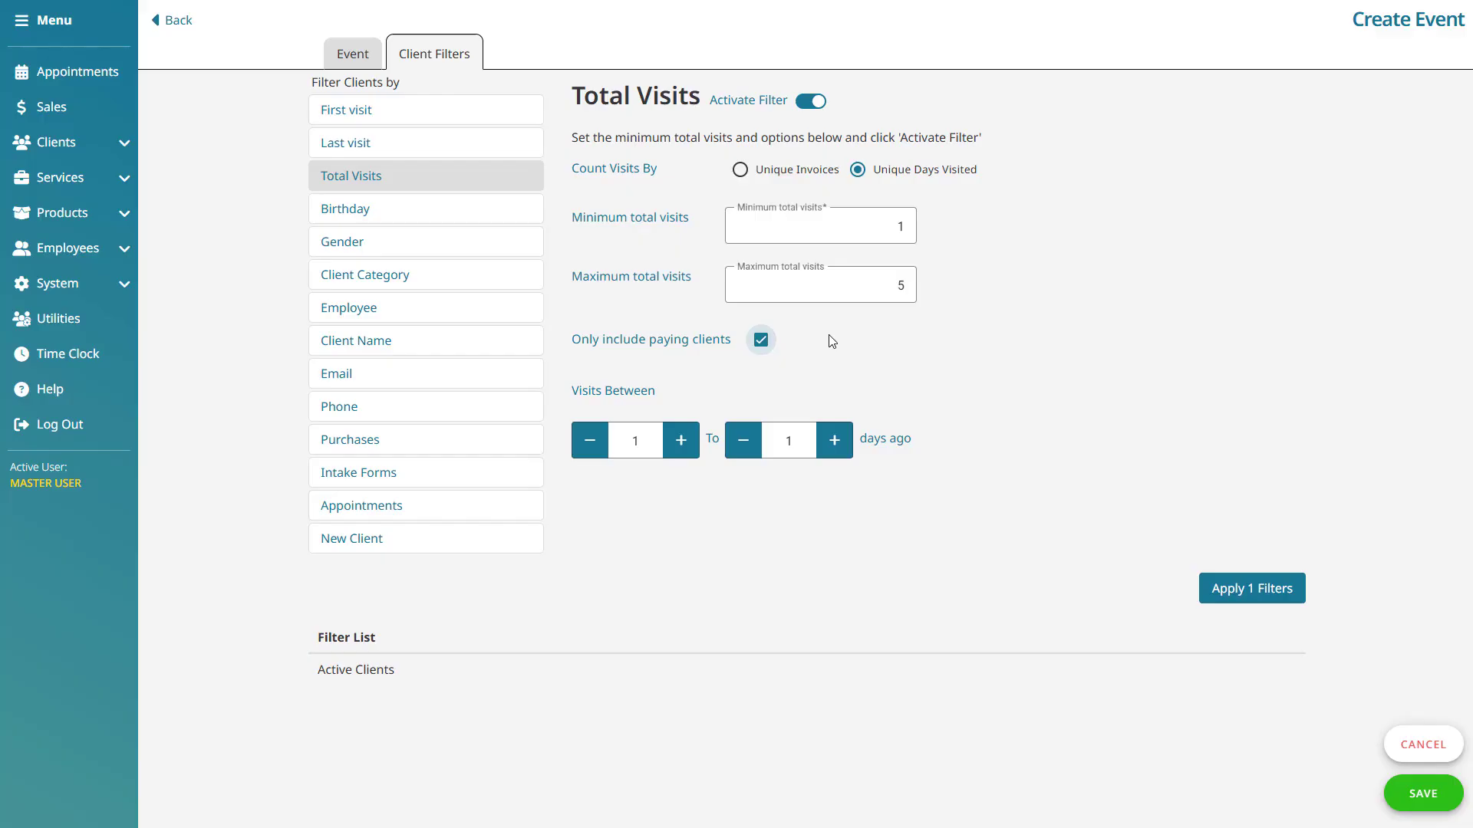
left_click(834, 440)
left_click(834, 441)
left_click(834, 441)
left_click(835, 440)
left_click(811, 102)
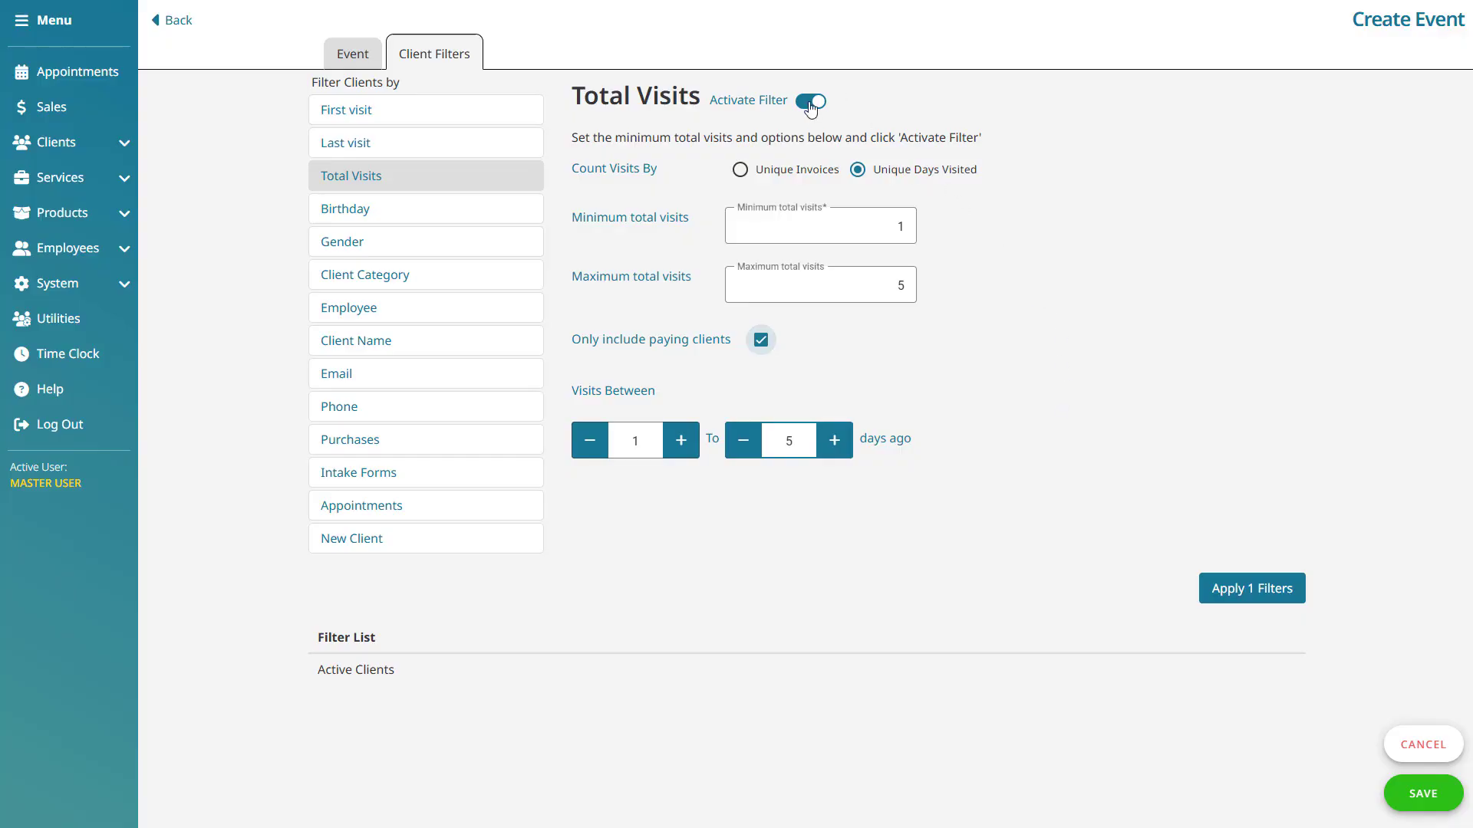
Examine the options of the remaining client filters, going in order from Birthday through New Client.
left_click(525, 212)
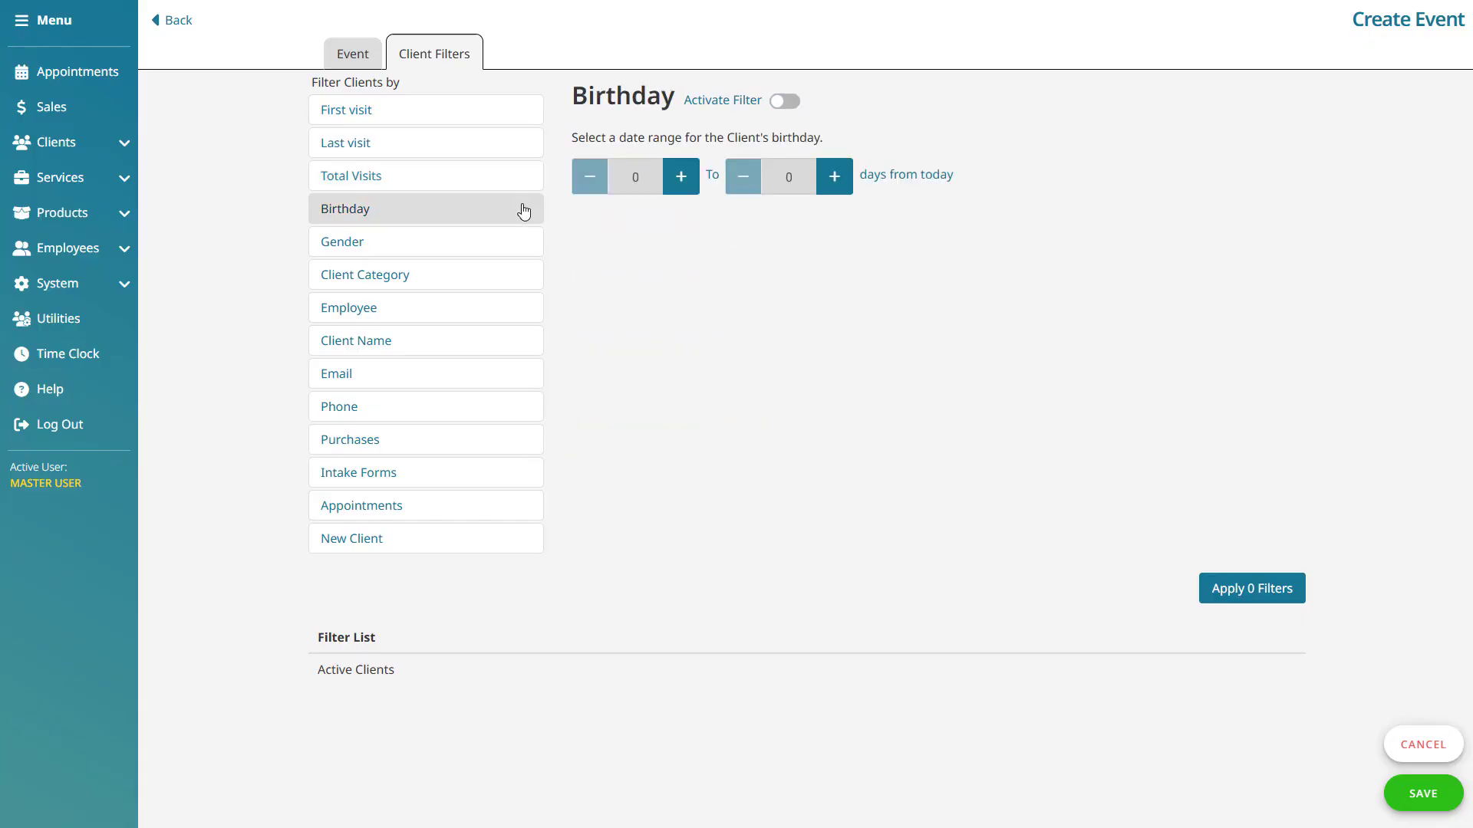
left_click(526, 244)
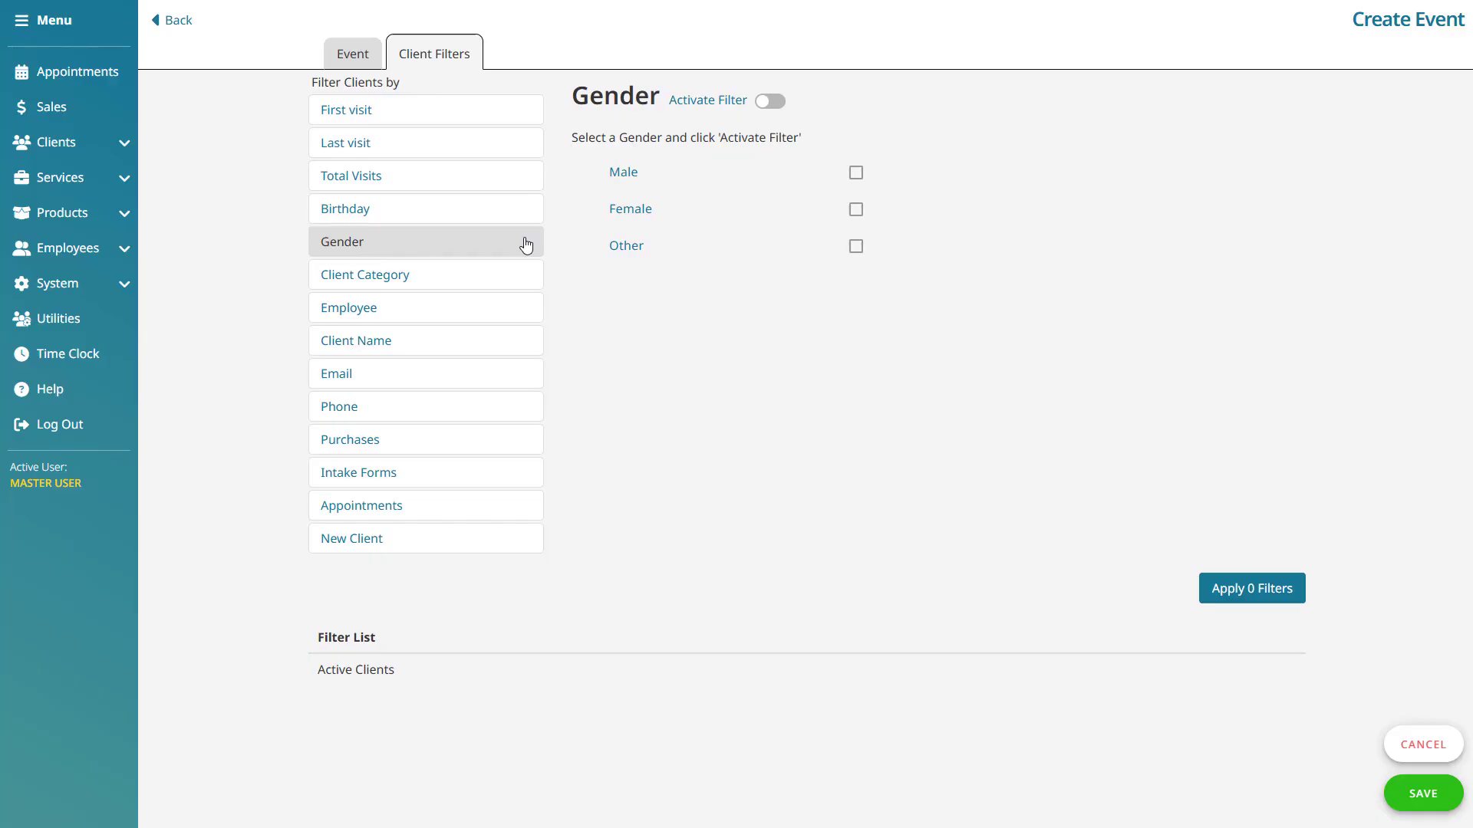
left_click(514, 276)
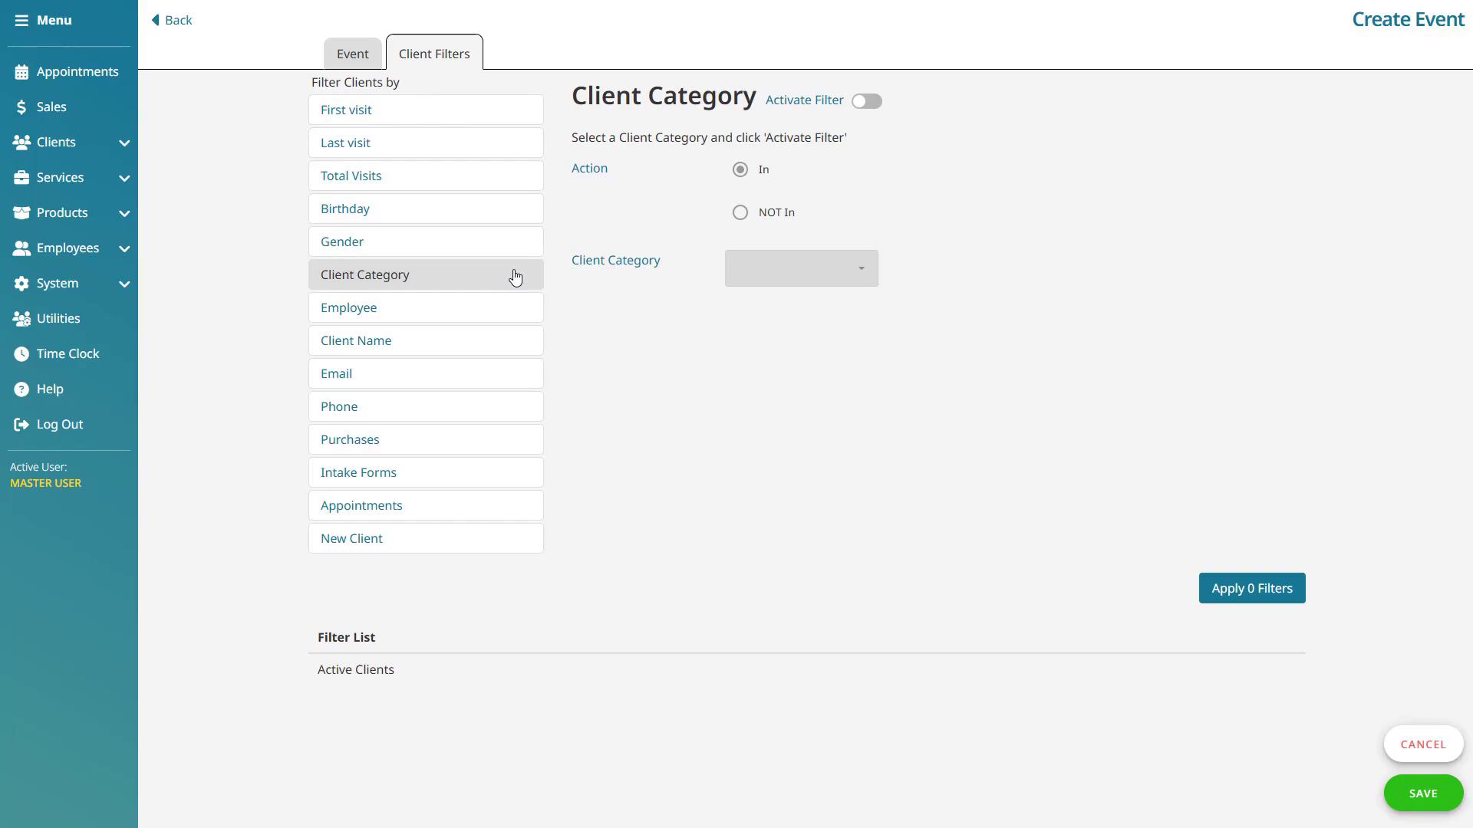
left_click(506, 312)
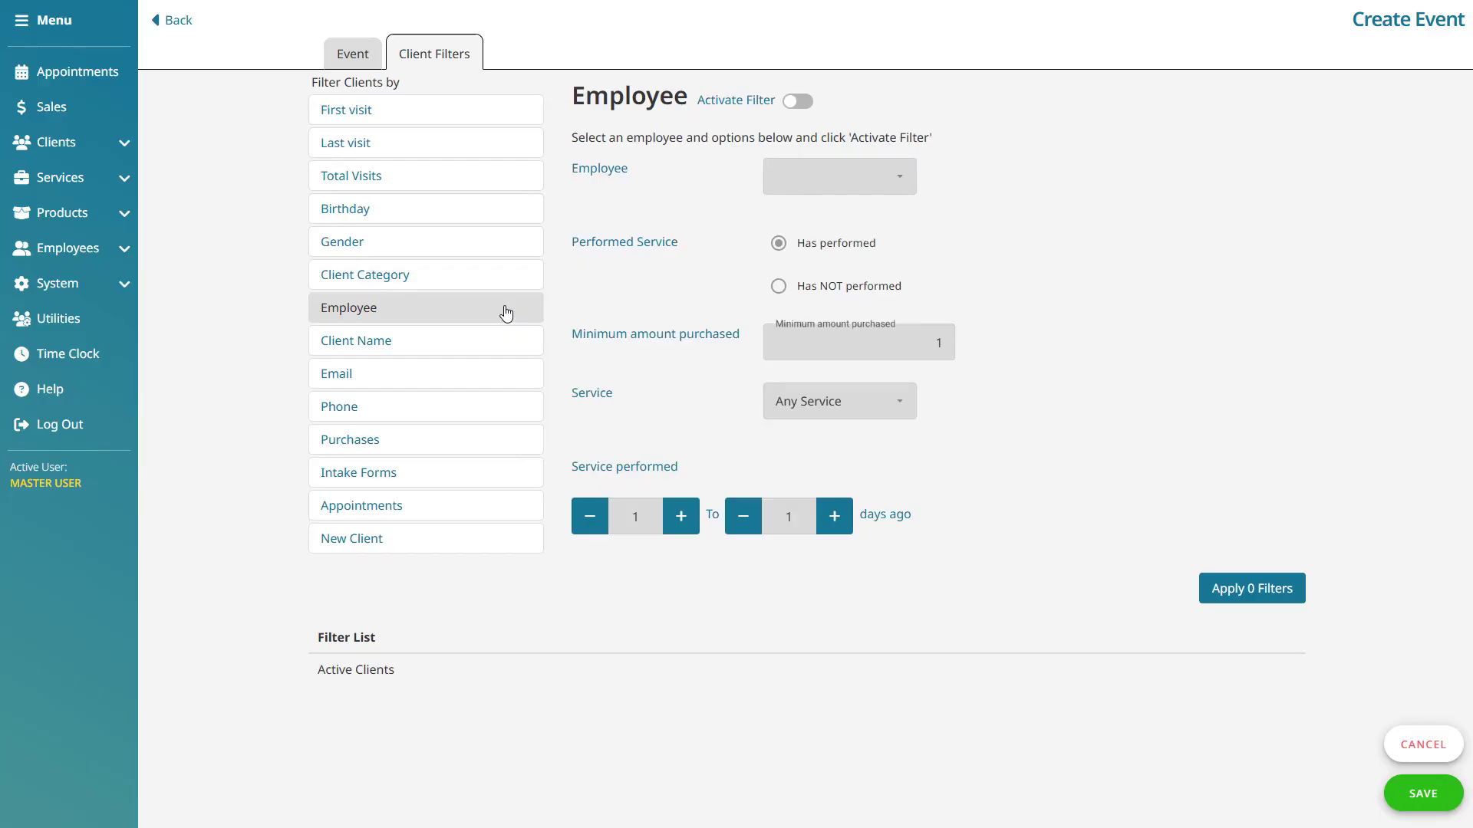
left_click(499, 337)
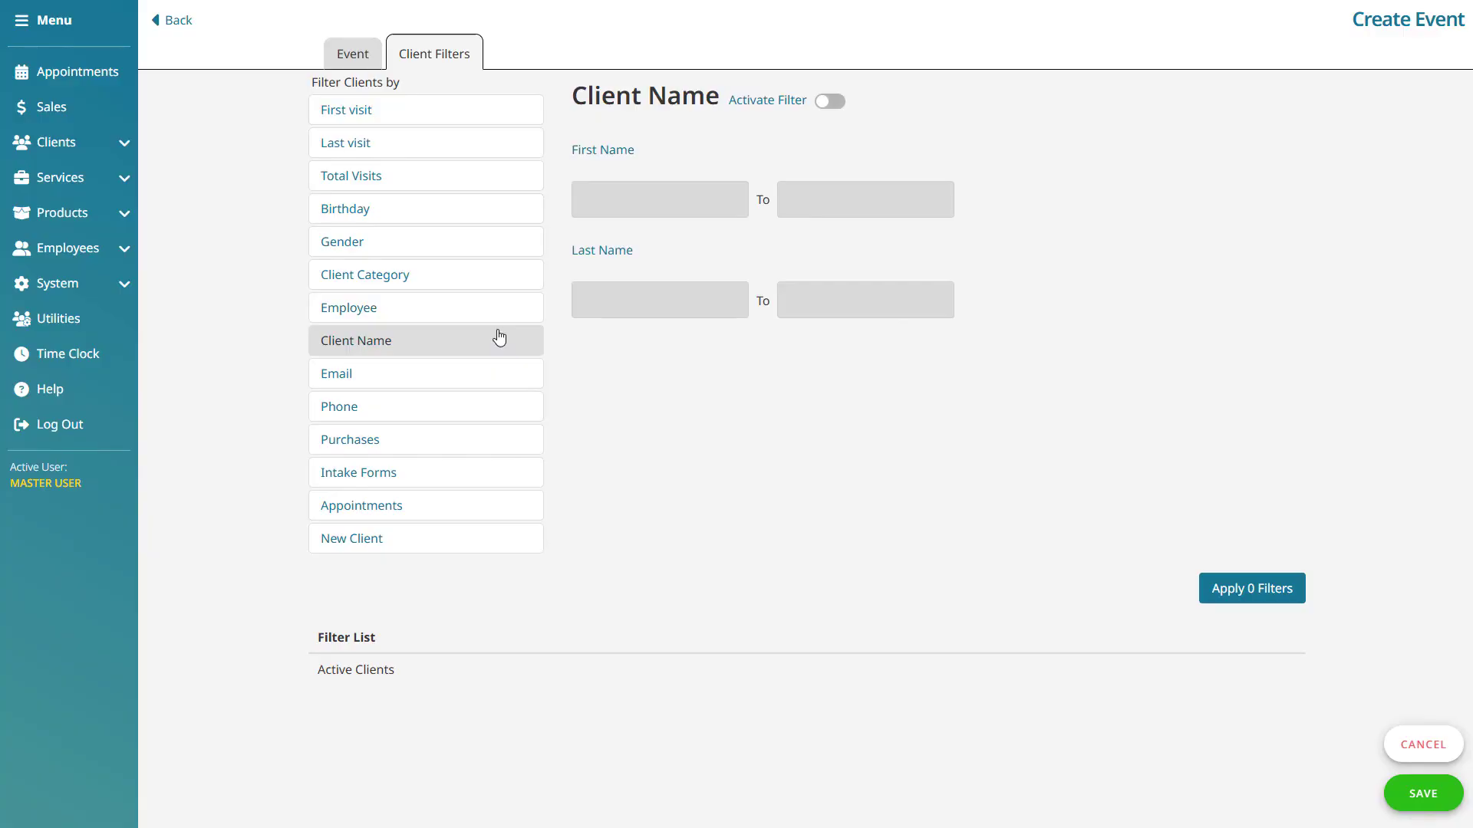
left_click(487, 380)
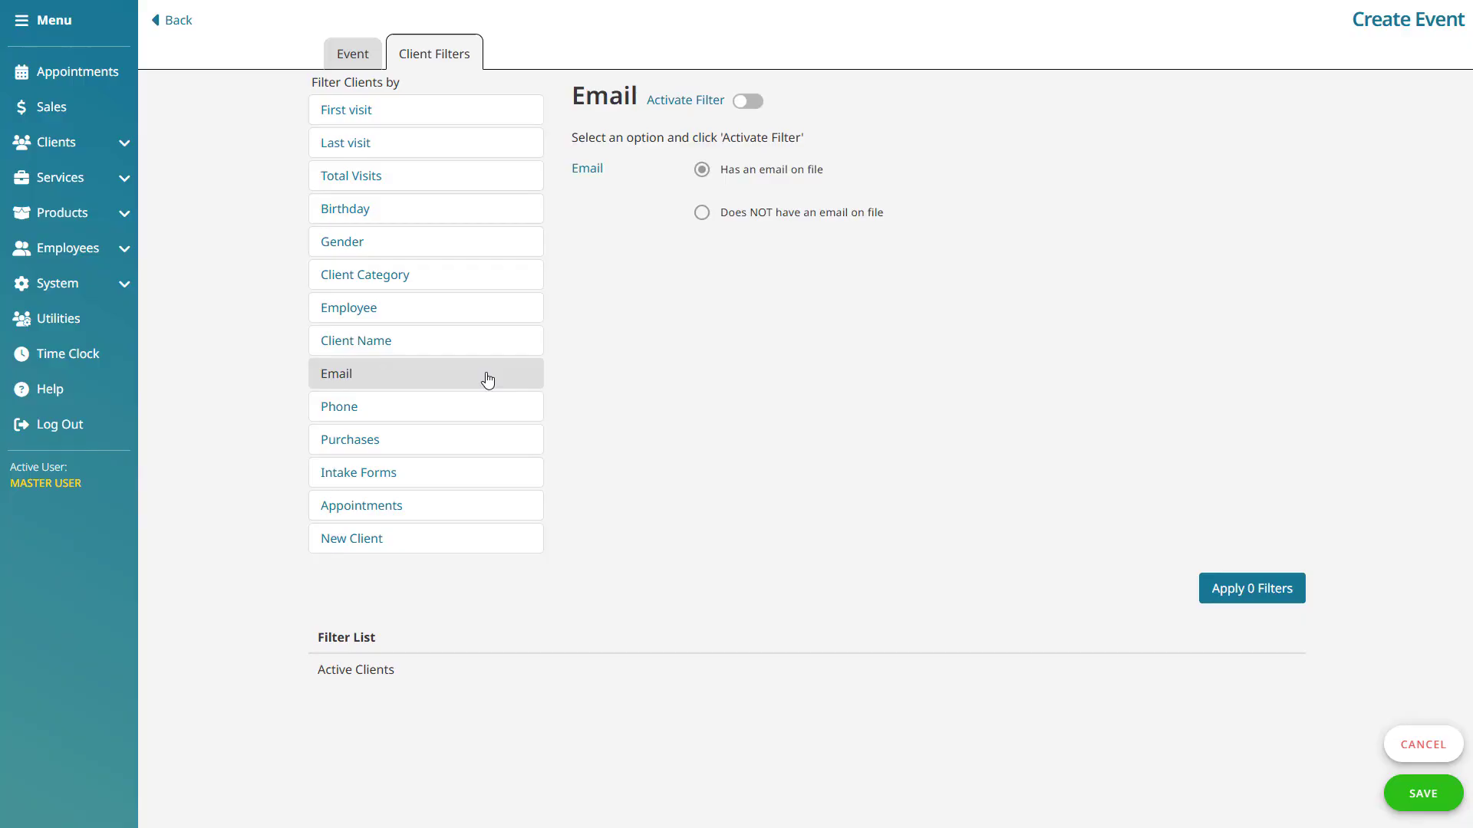
left_click(485, 407)
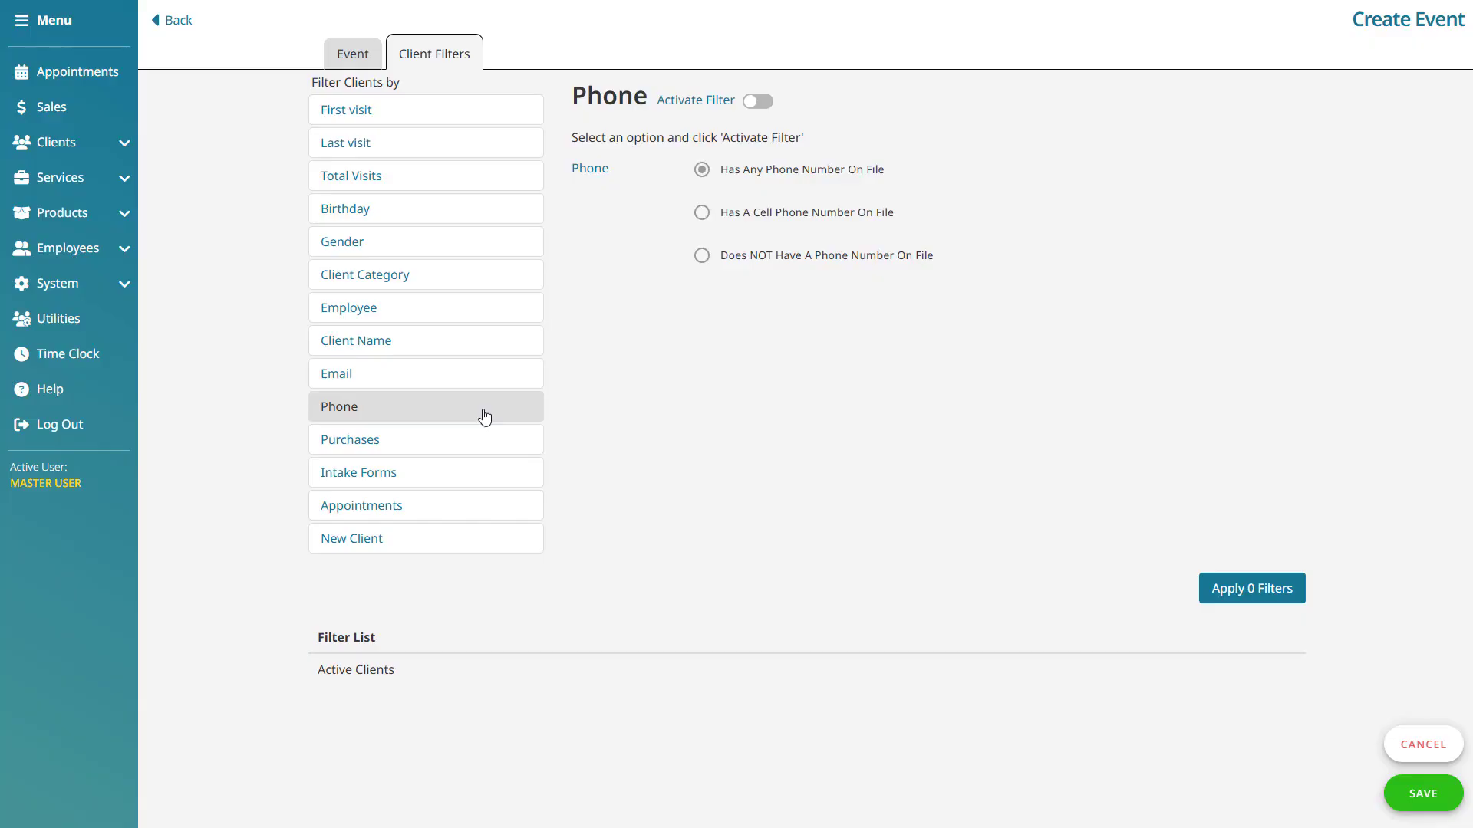
left_click(484, 441)
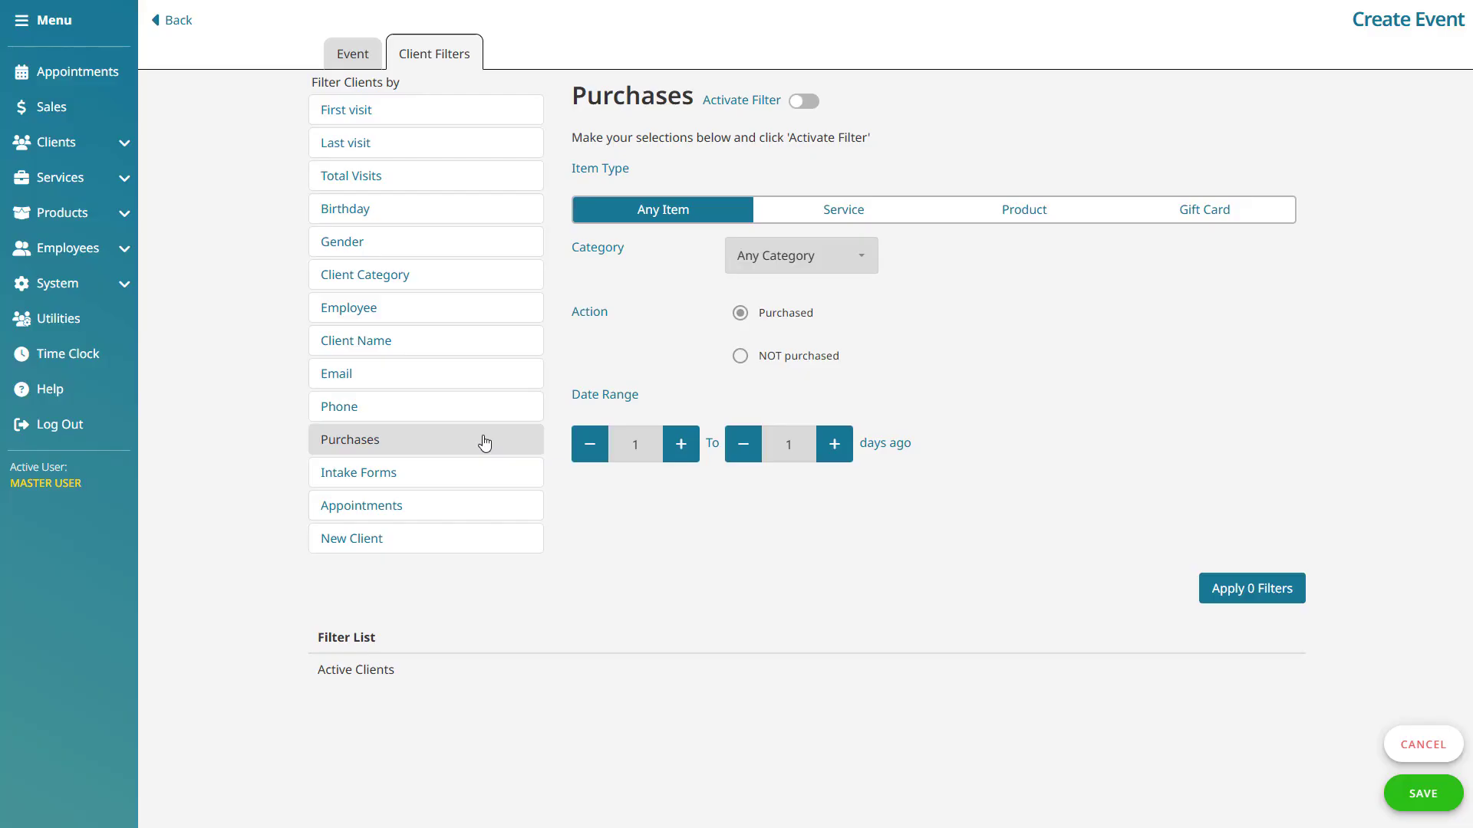
left_click(482, 470)
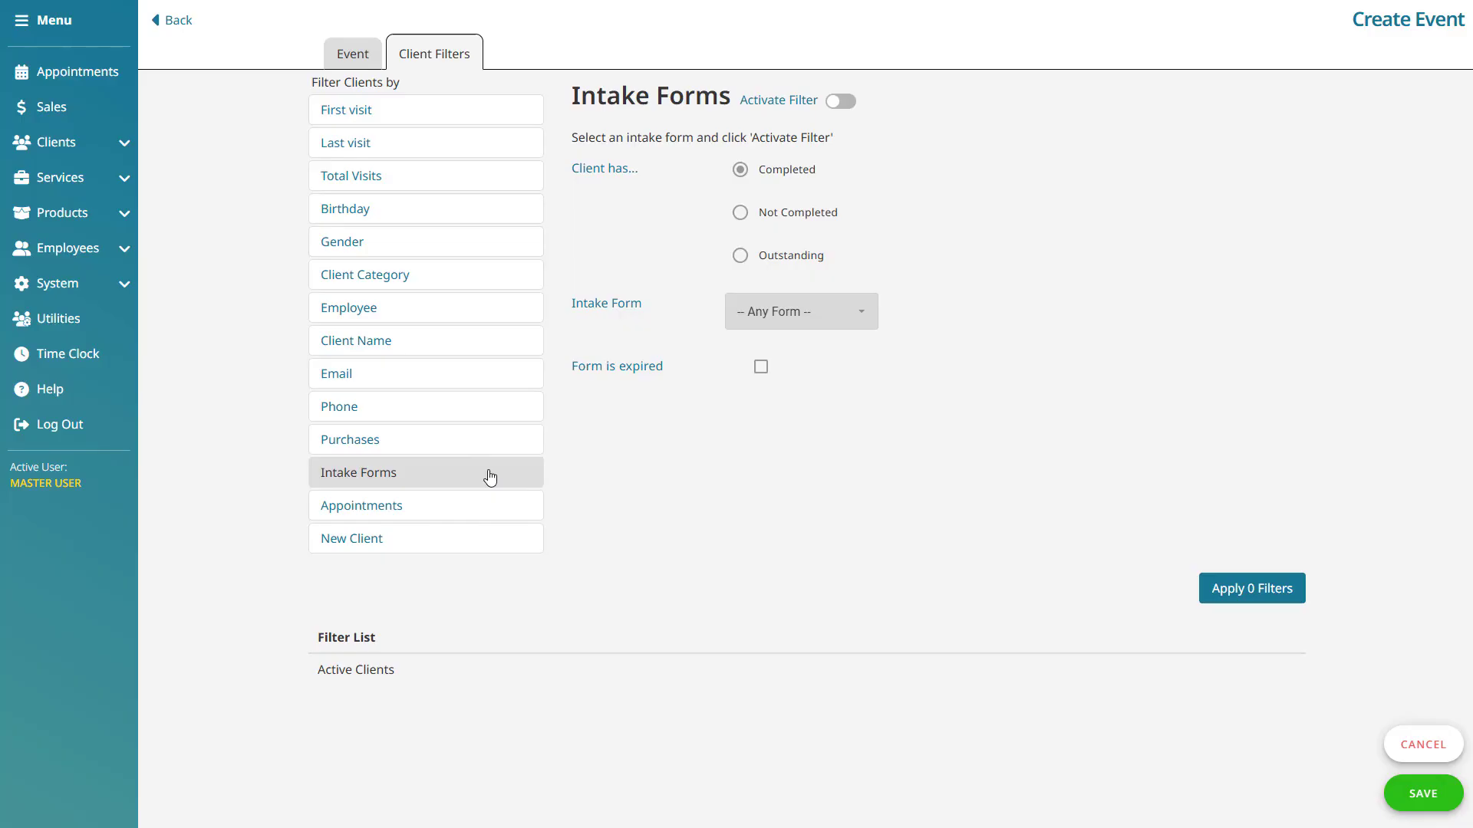
left_click(457, 511)
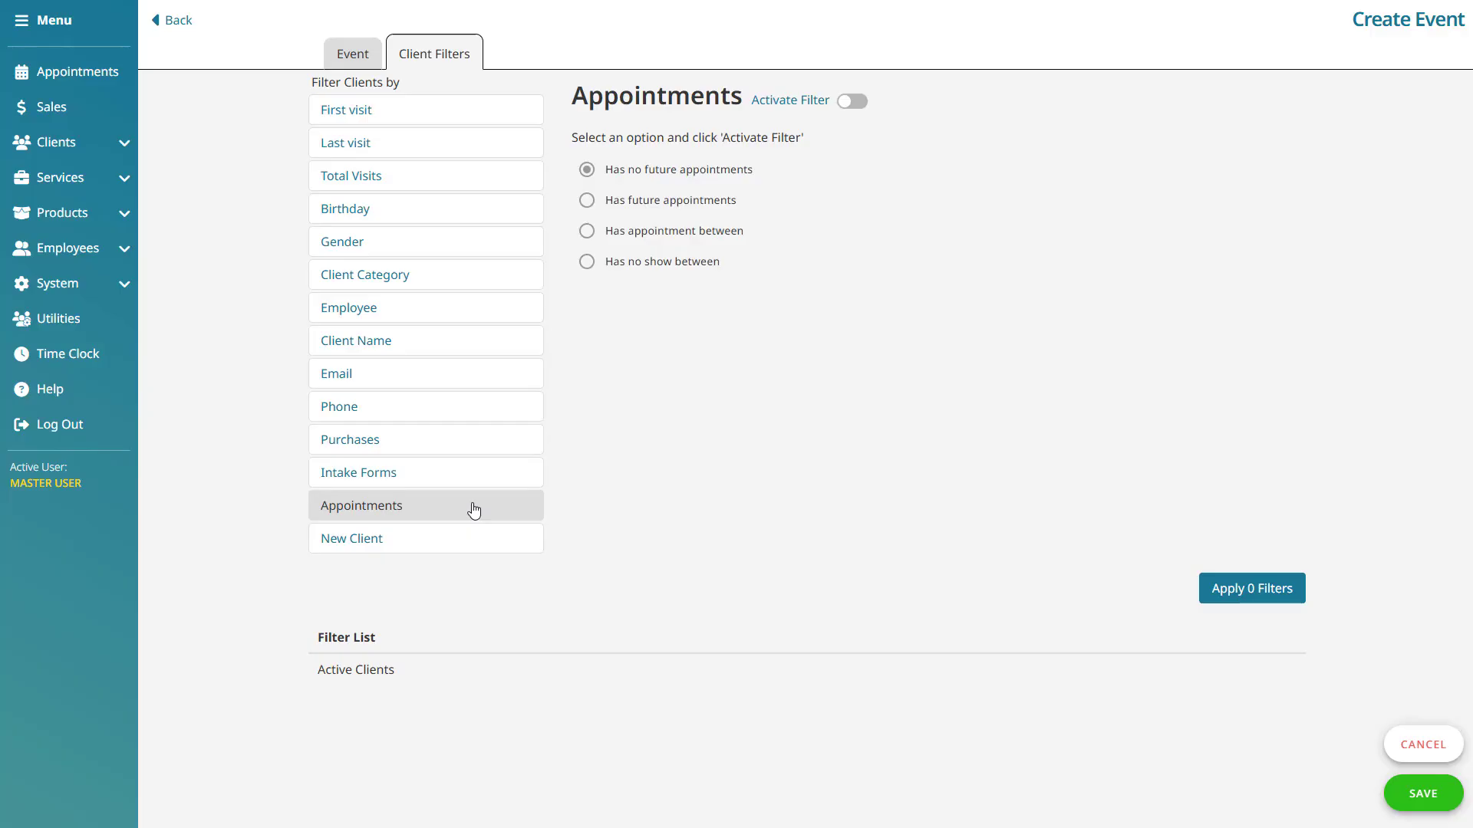
left_click(491, 546)
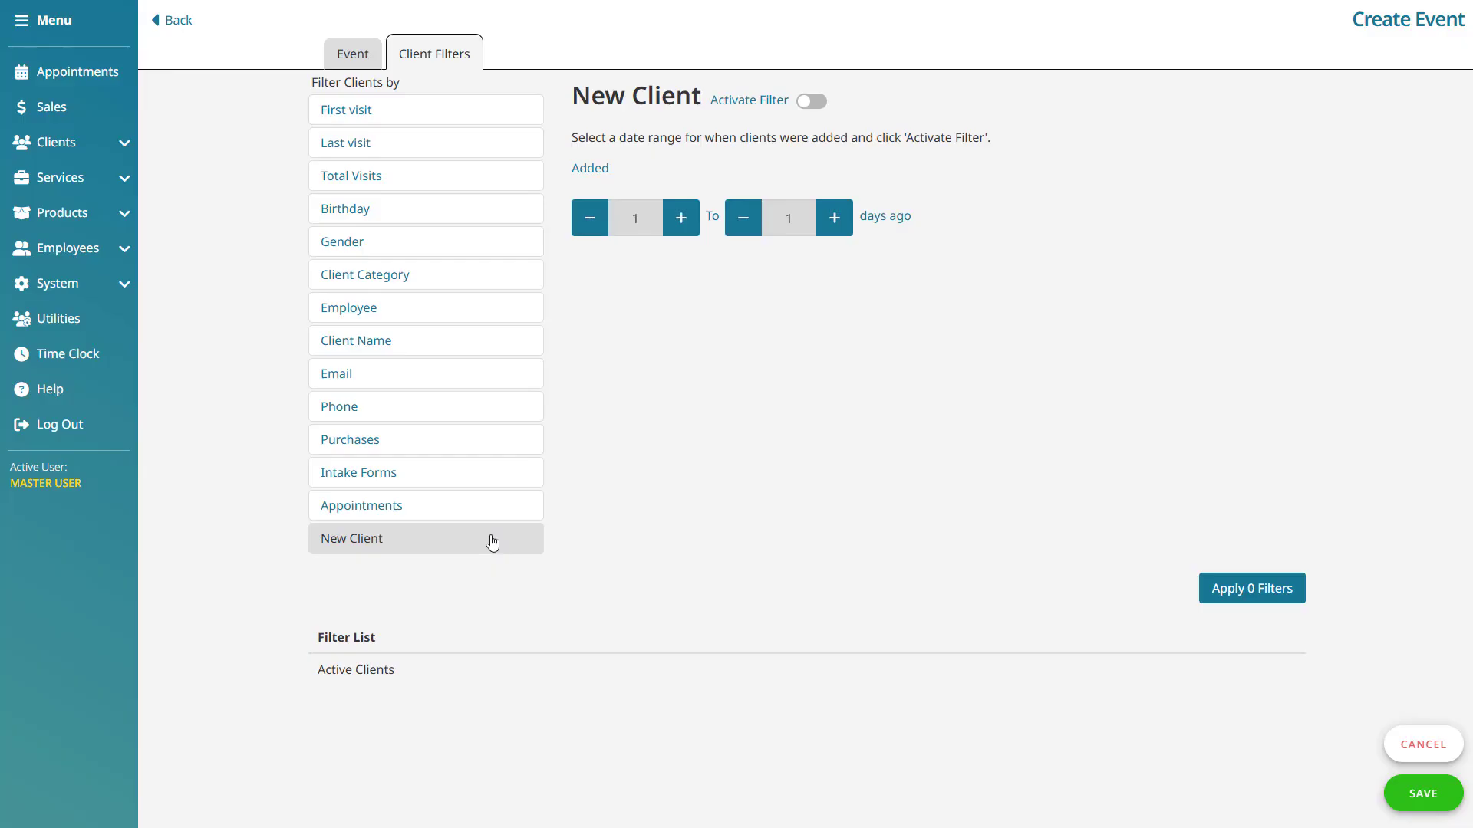
Activate the Email filter for clients with an email on file and the Last visit filter at 90 to 90 days ago, and apply both.
left_click(469, 381)
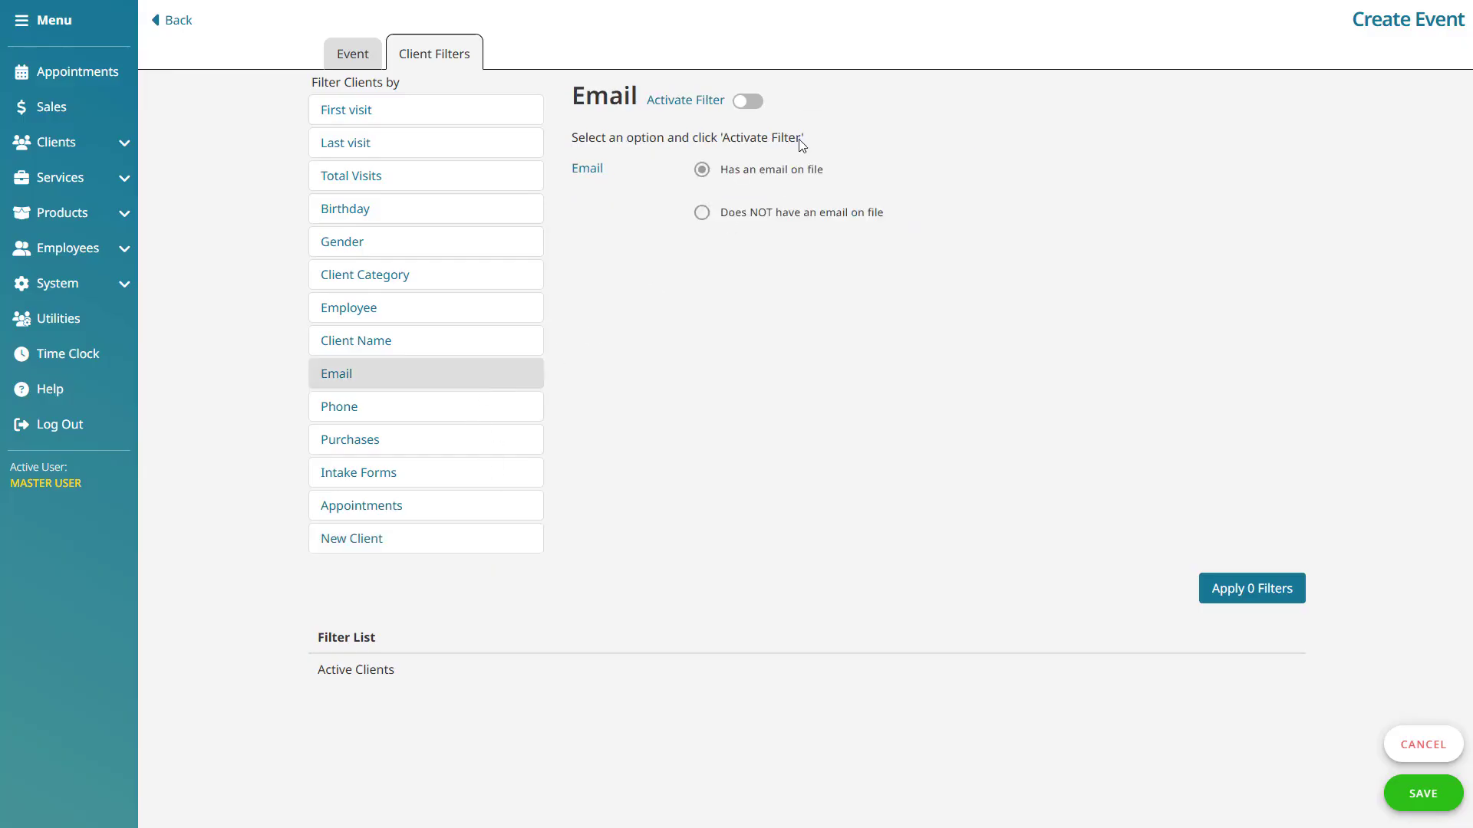
left_click(749, 102)
left_click(520, 145)
left_click(788, 101)
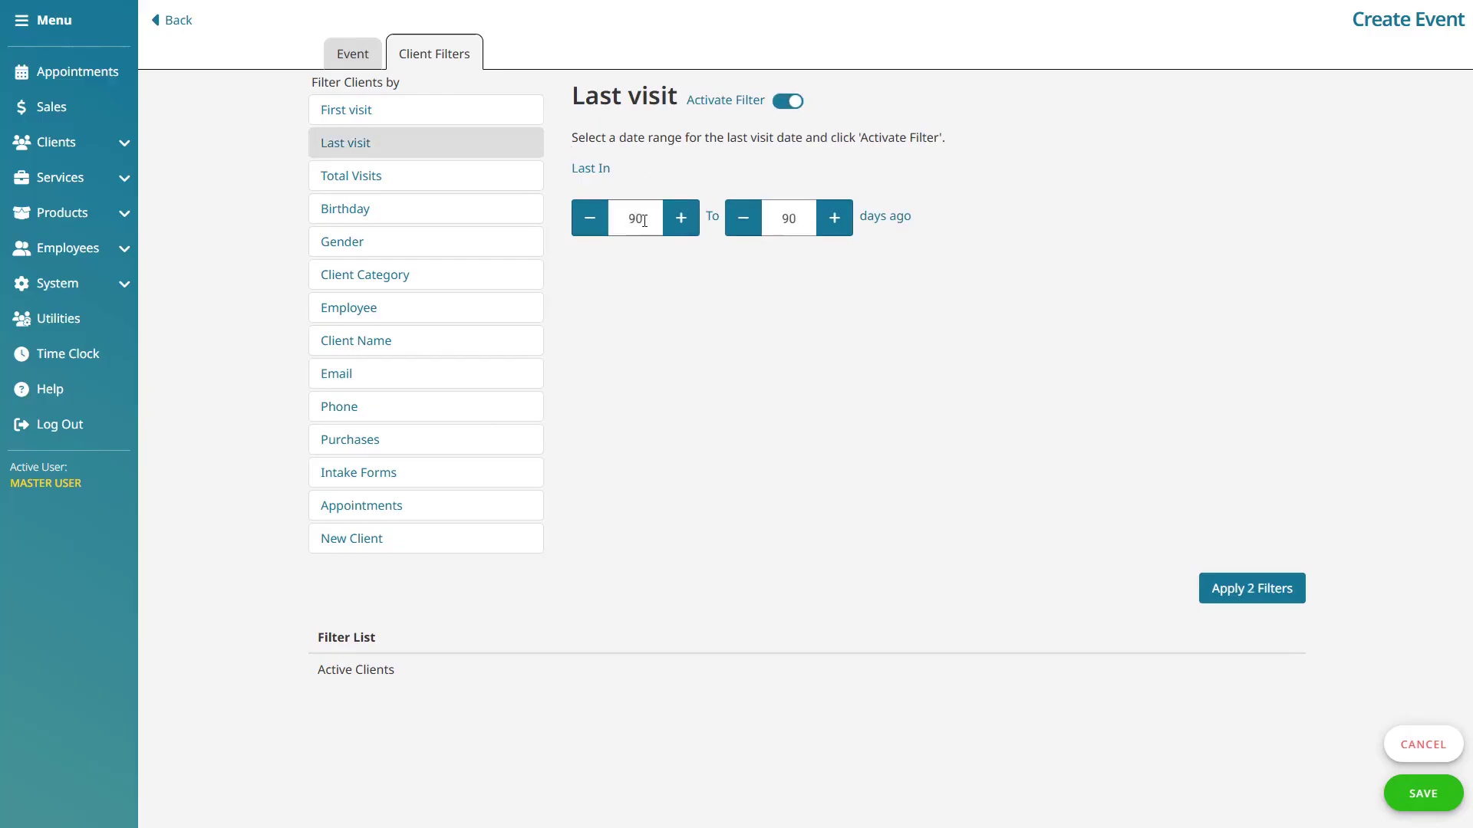
type("90")
left_click(1300, 589)
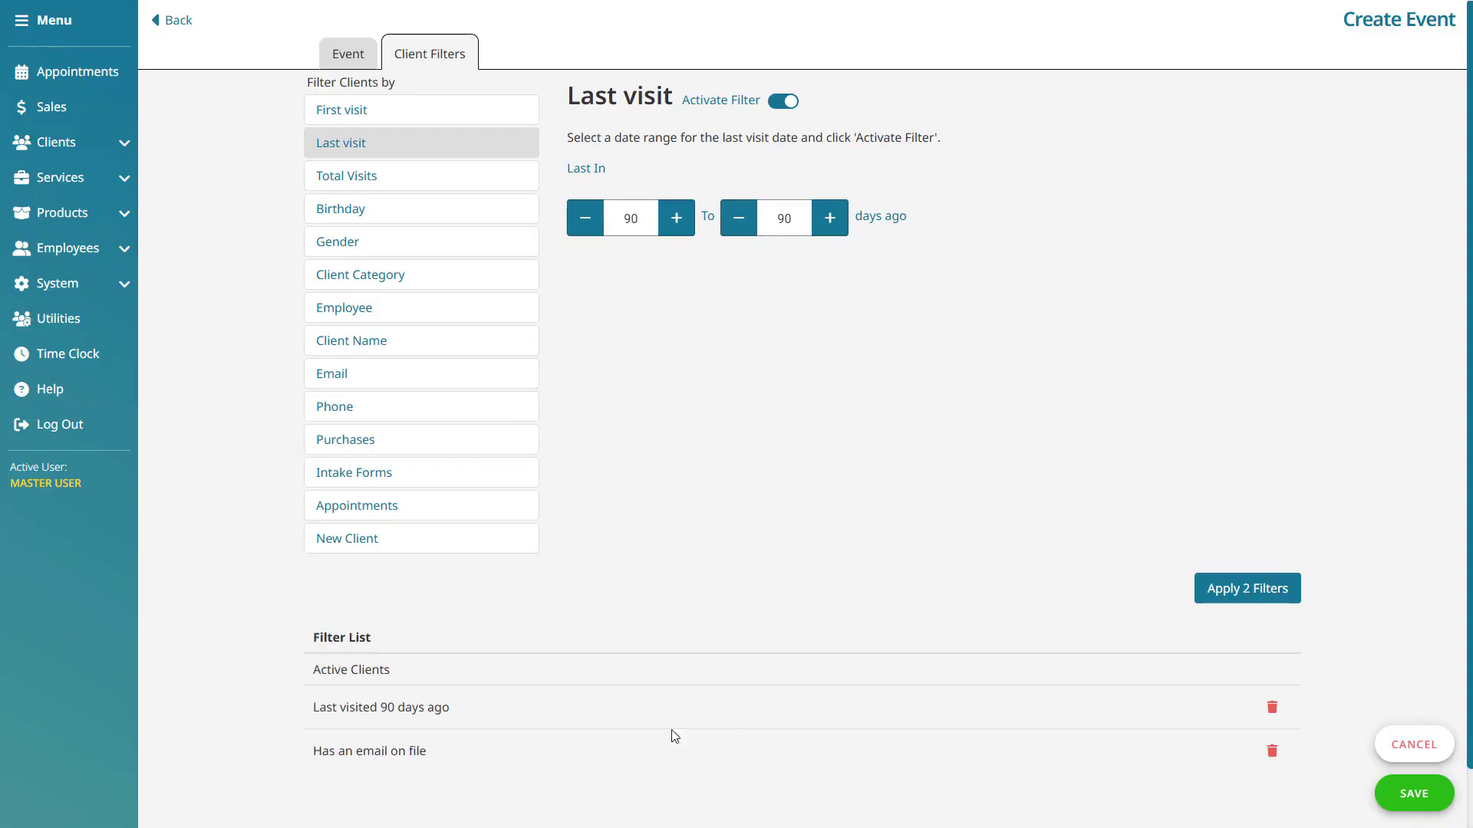
Review the last-visit and email entries in the event's Filter List.
left_click_drag(313, 707, 443, 707)
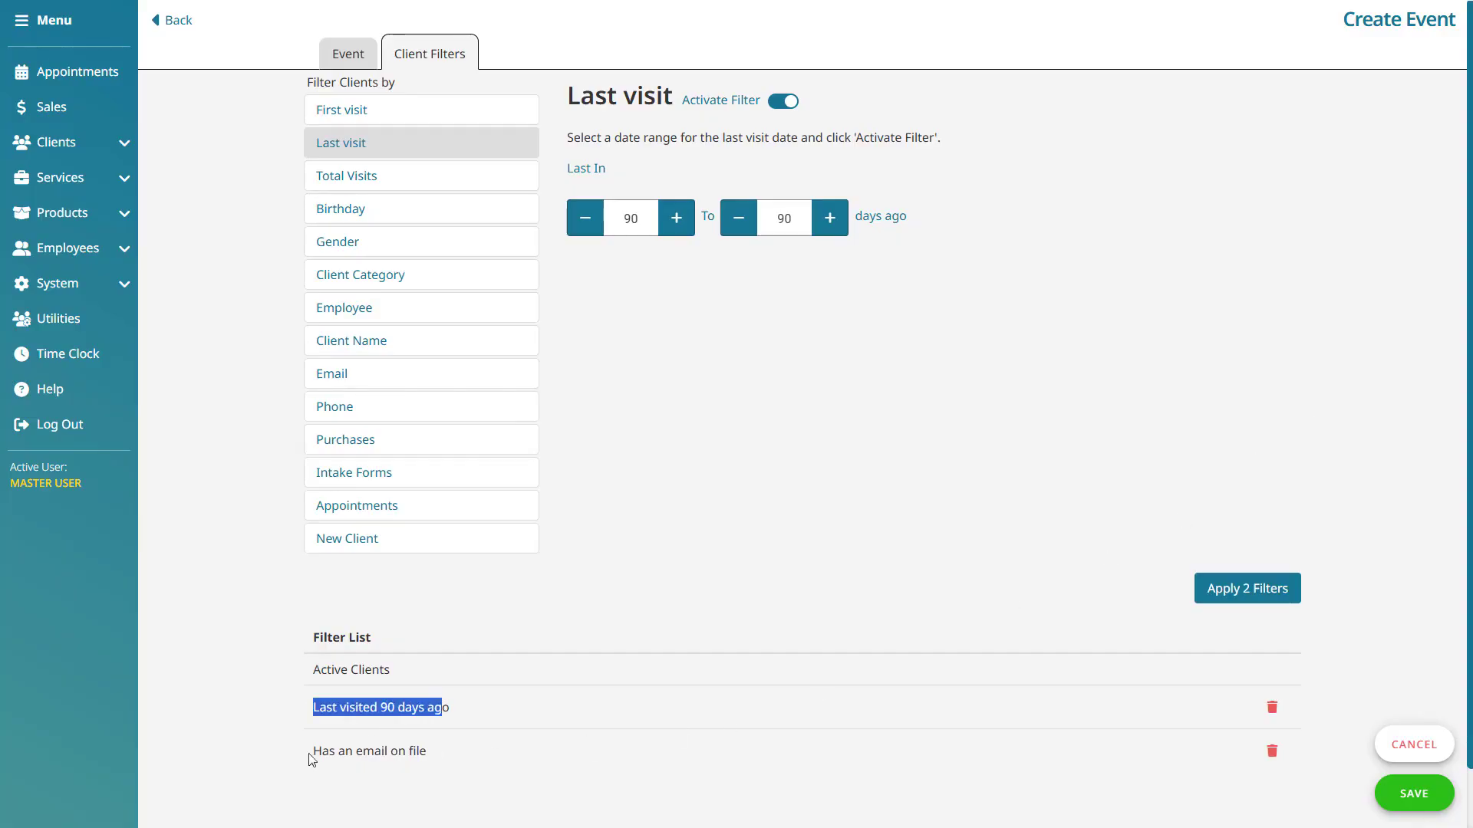
left_click_drag(310, 759, 419, 763)
left_click(567, 800)
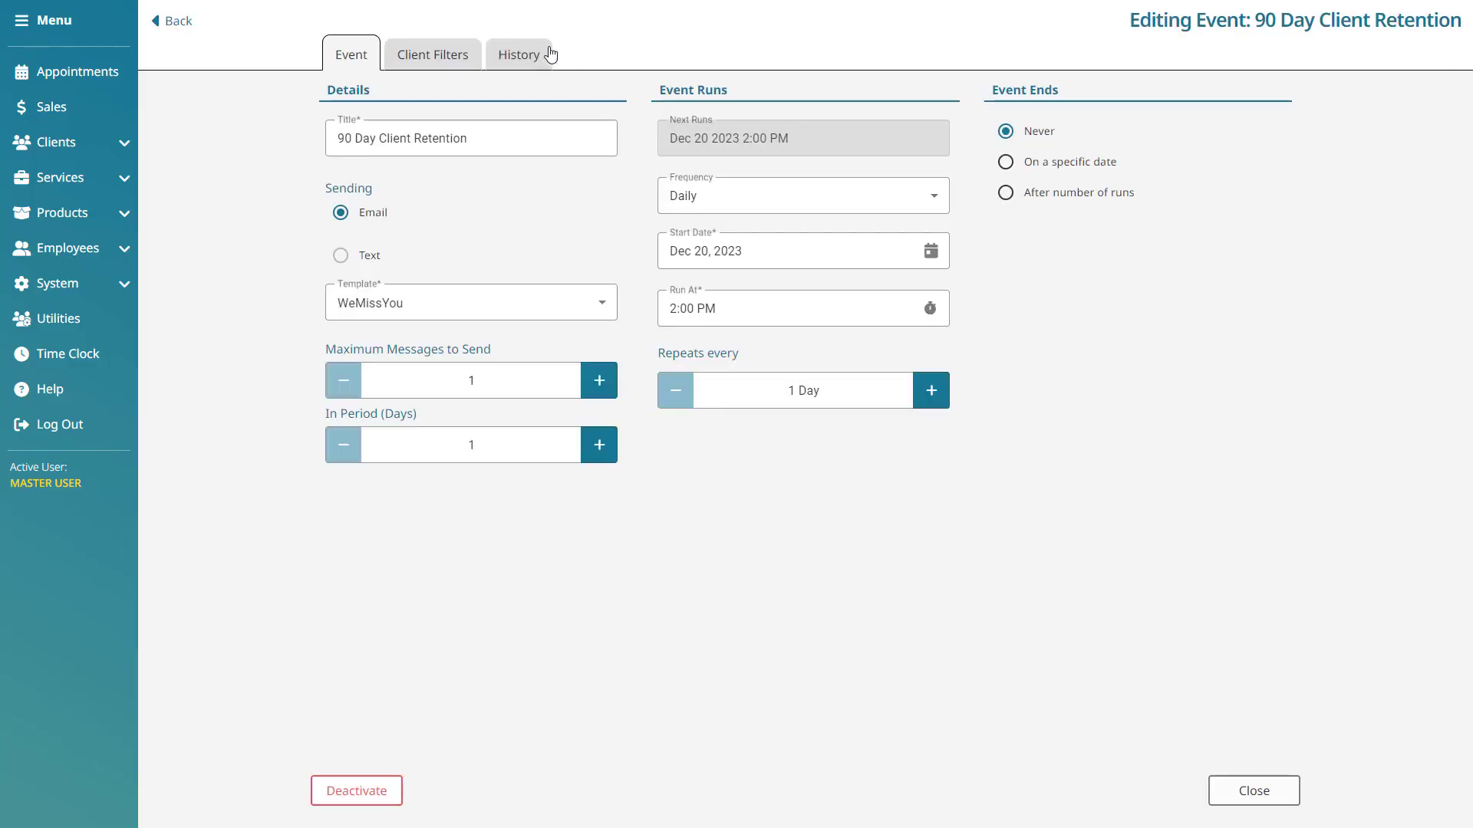
Check the 90 Day Client Retention event's run history, and view its available actions in the marketing events list without choosing one.
left_click(549, 60)
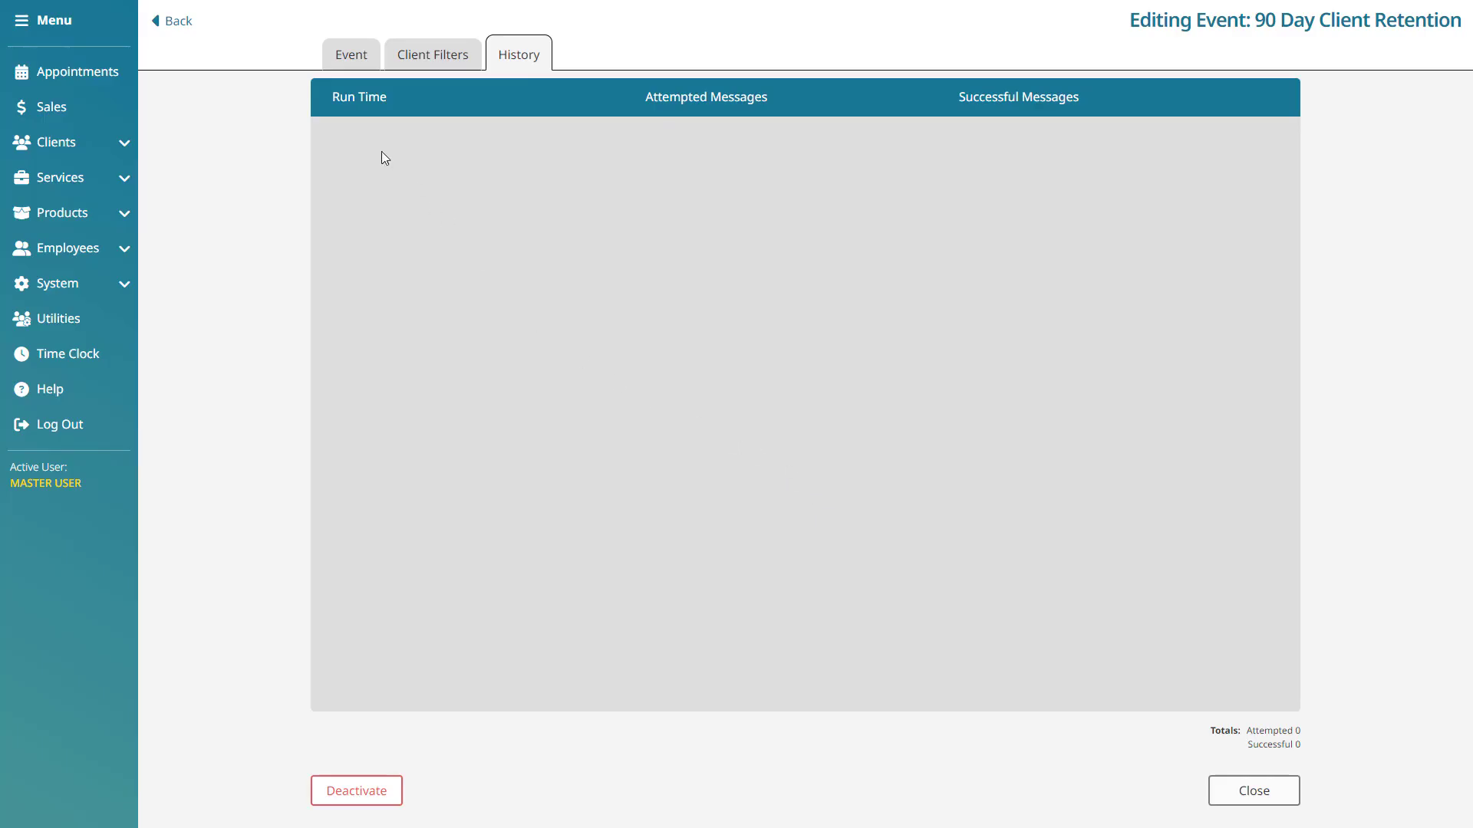
left_click(179, 22)
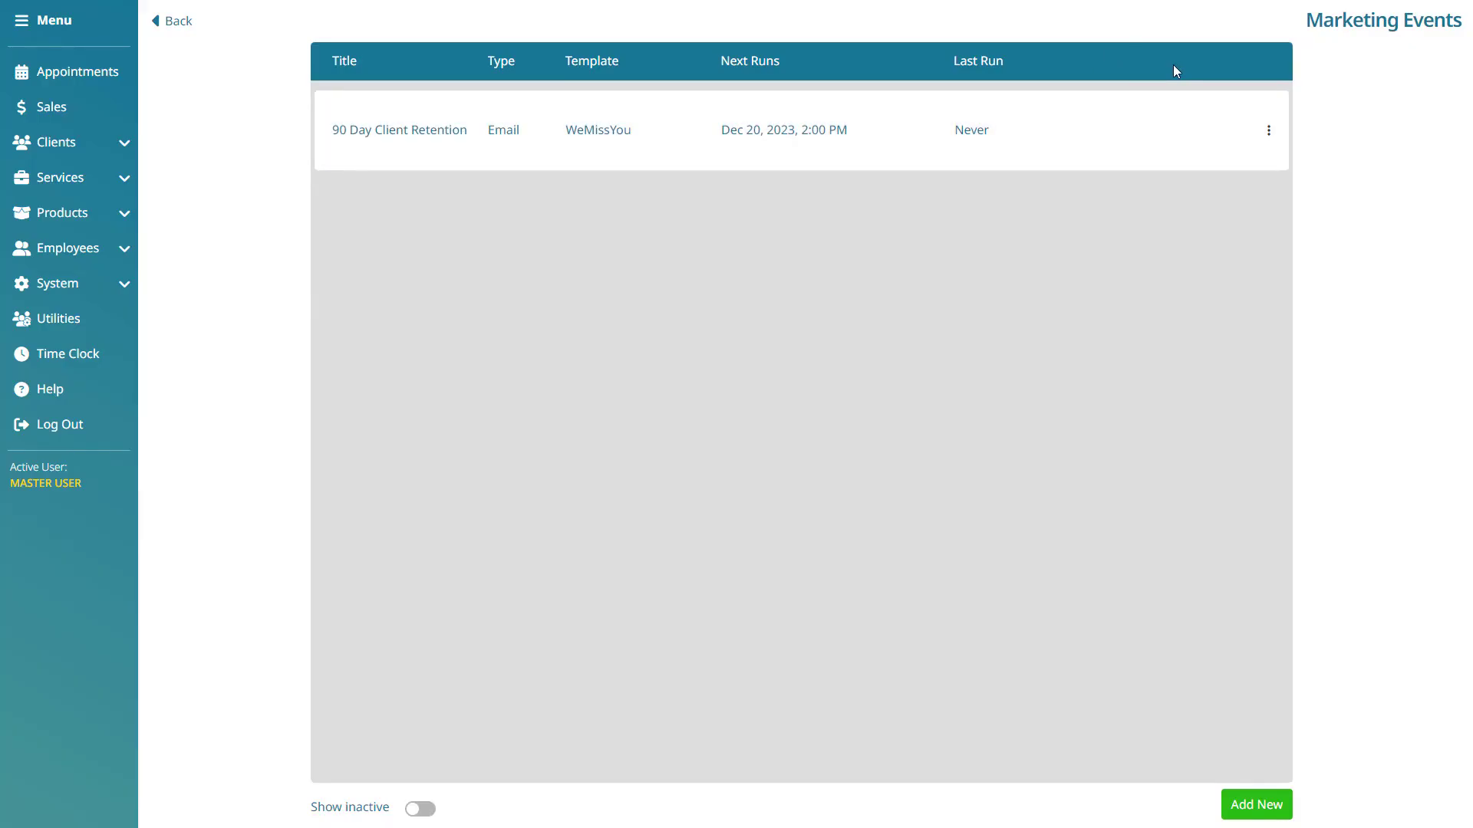
left_click(1268, 131)
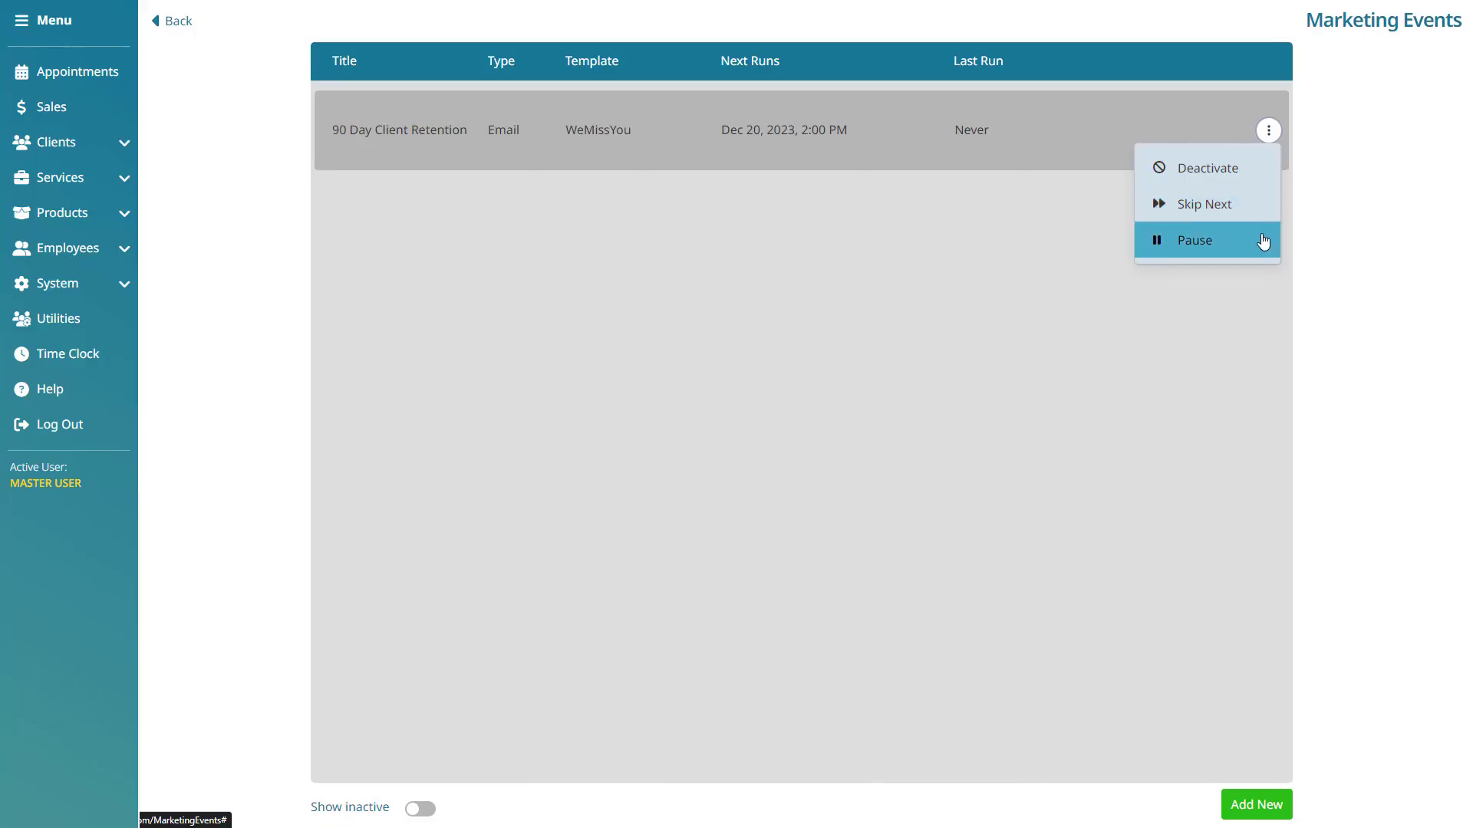
left_click(1310, 257)
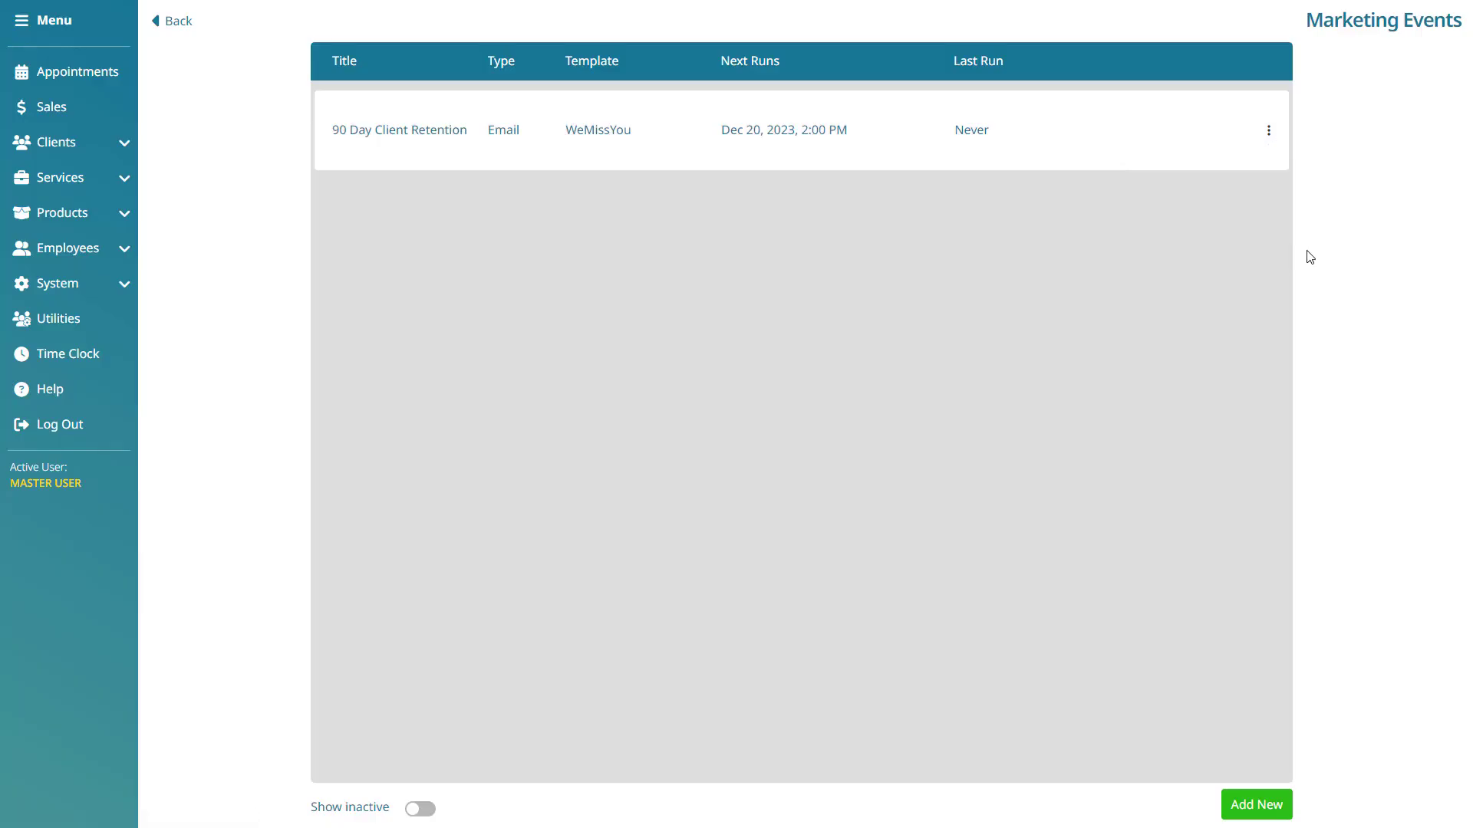